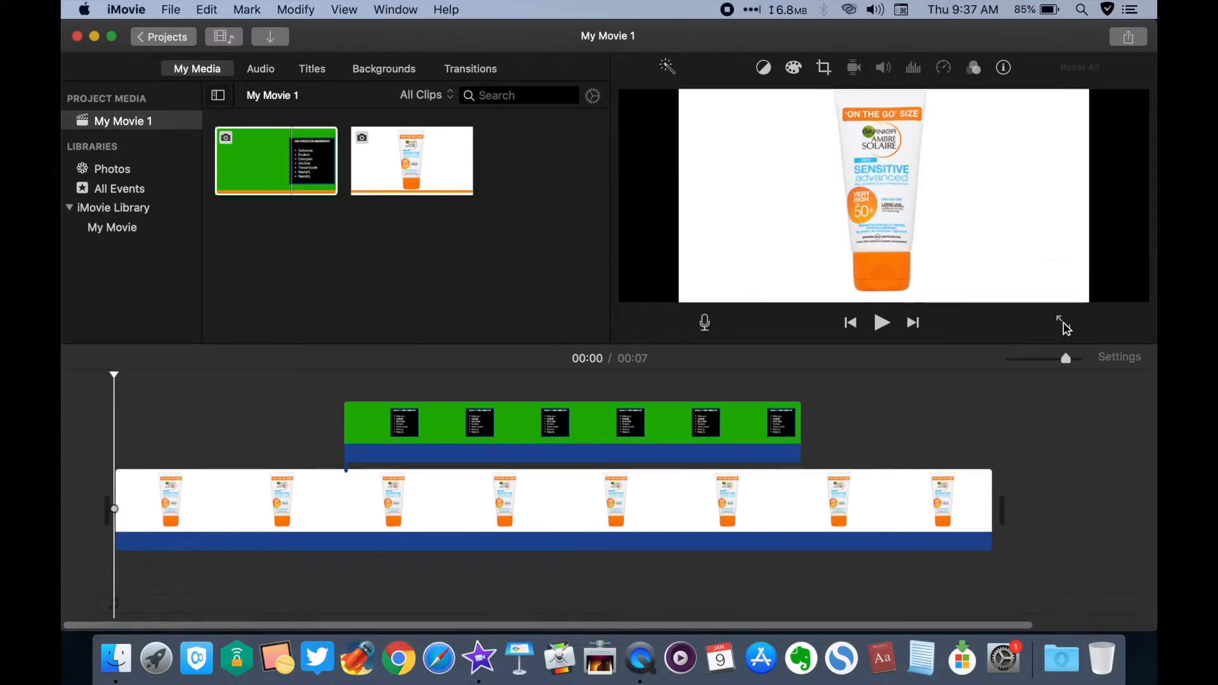
left_click(1054, 325)
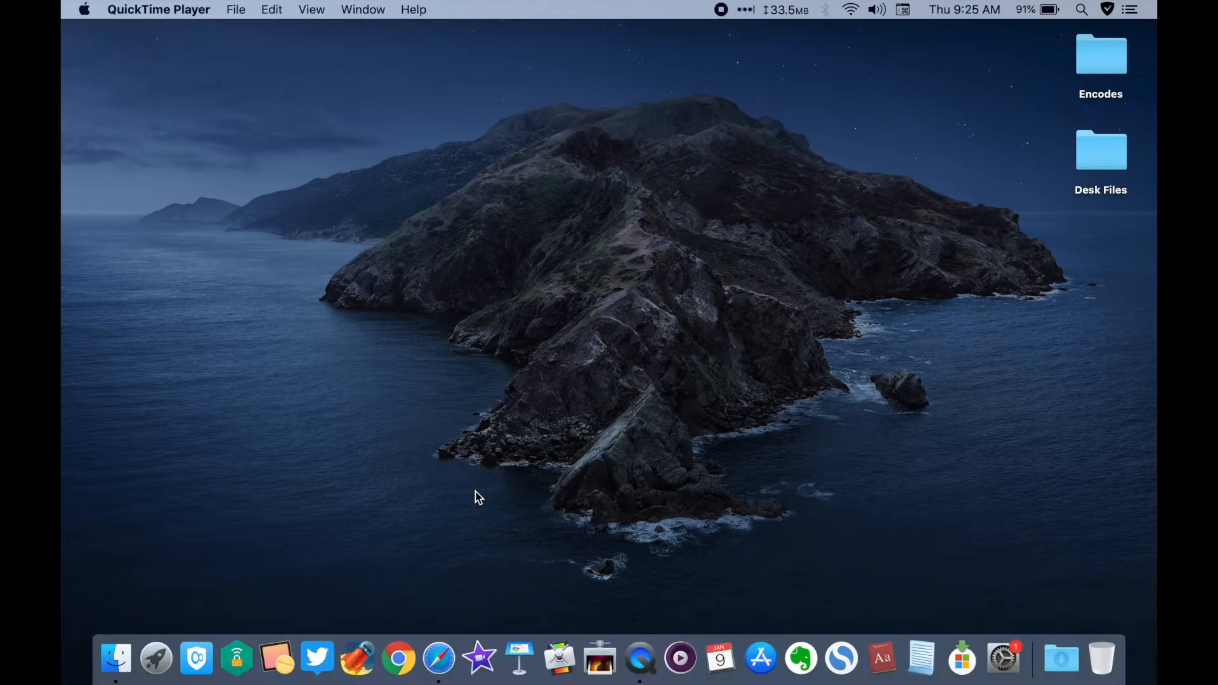
Open Keynote, create a wide presentation with the Black theme, and set its zoom to Fit Slide
left_click(520, 660)
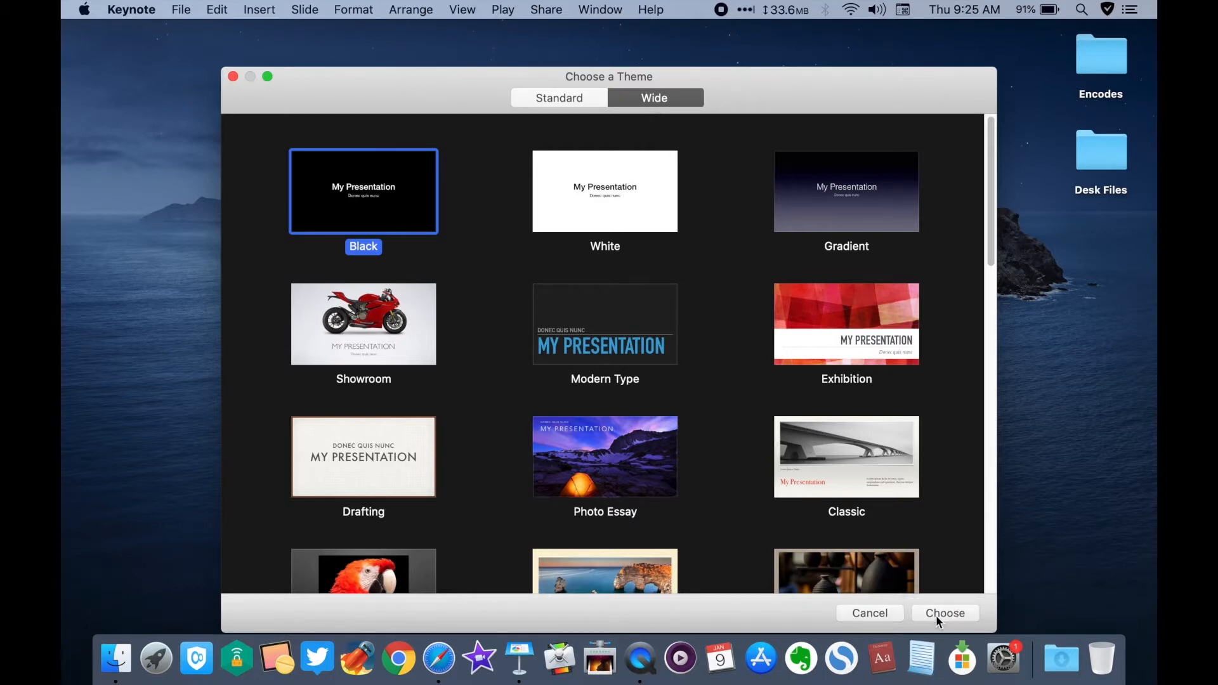
left_click(935, 615)
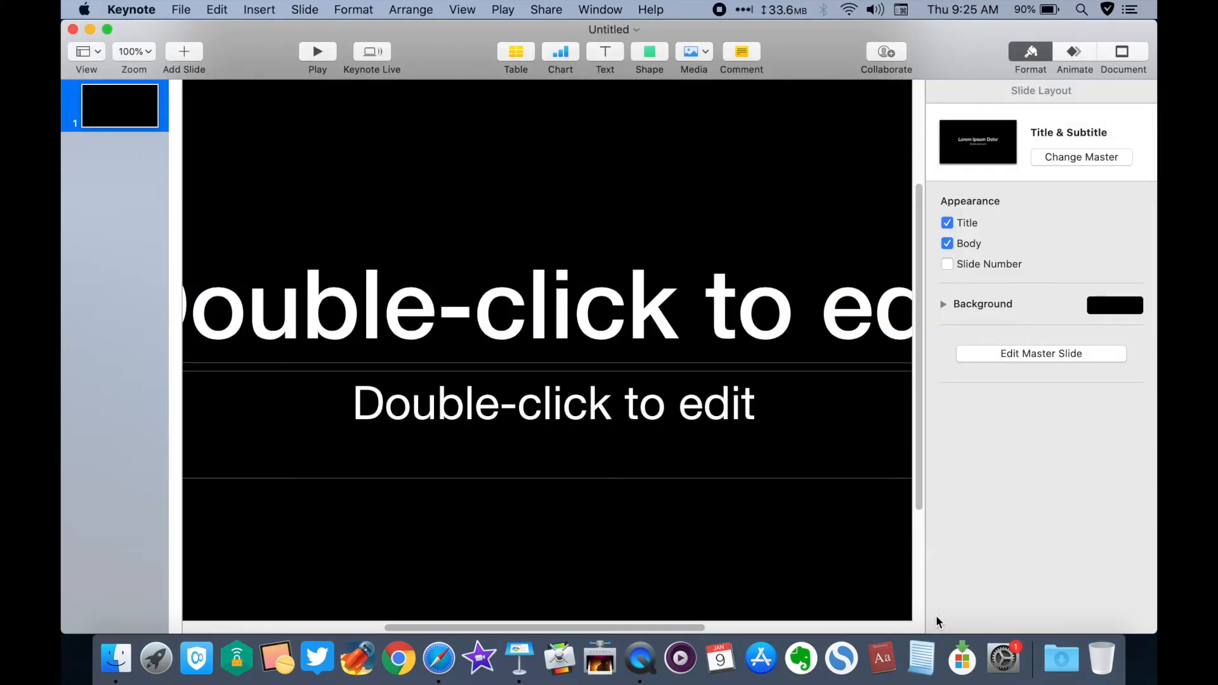
left_click(146, 53)
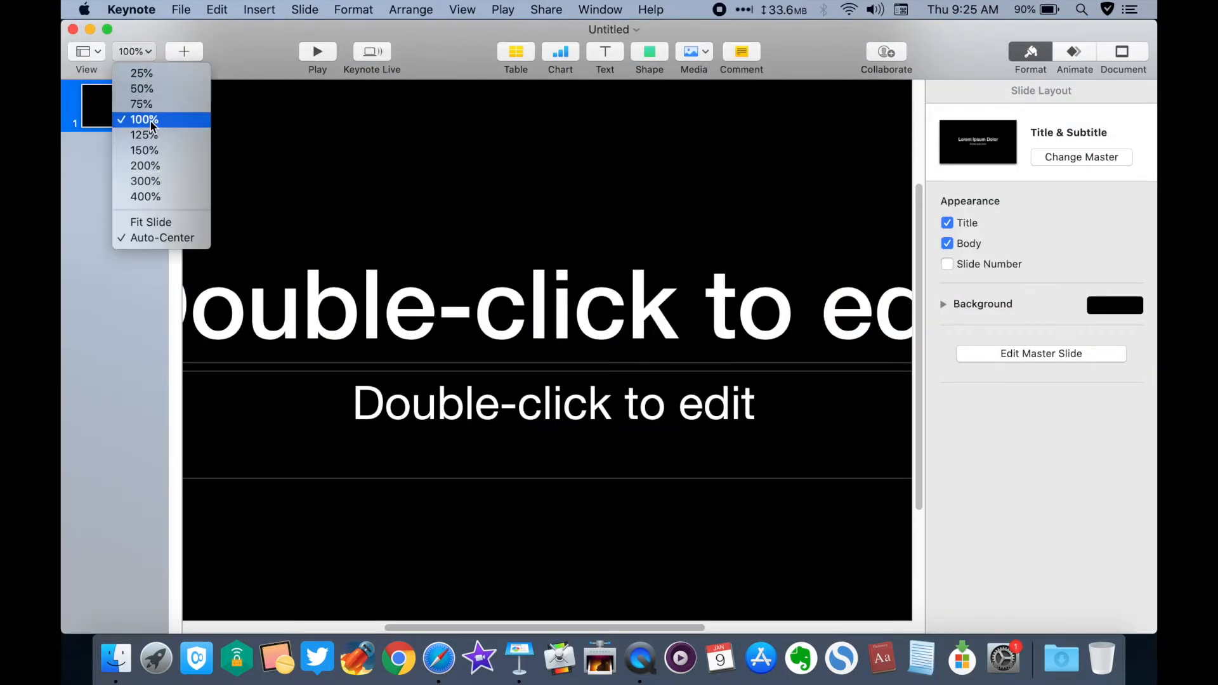
left_click(170, 223)
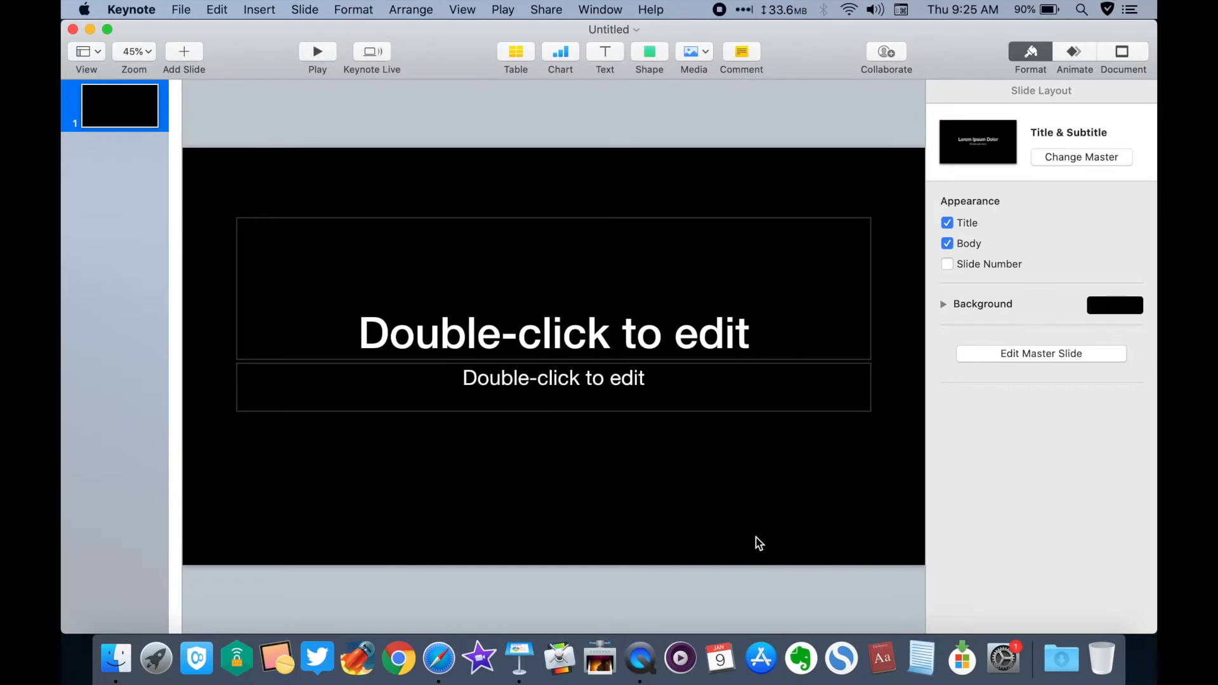
Fill the slide background with the solid medium green and delete the title and subtitle placeholders
left_click(1118, 309)
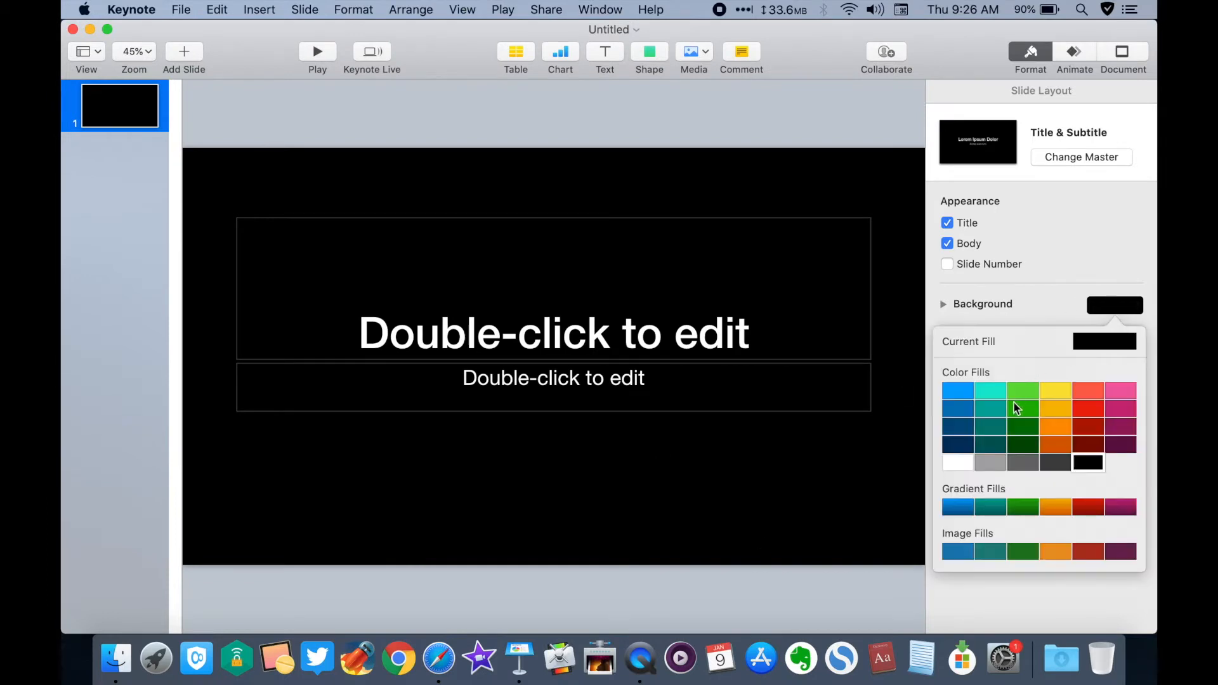
left_click(1028, 413)
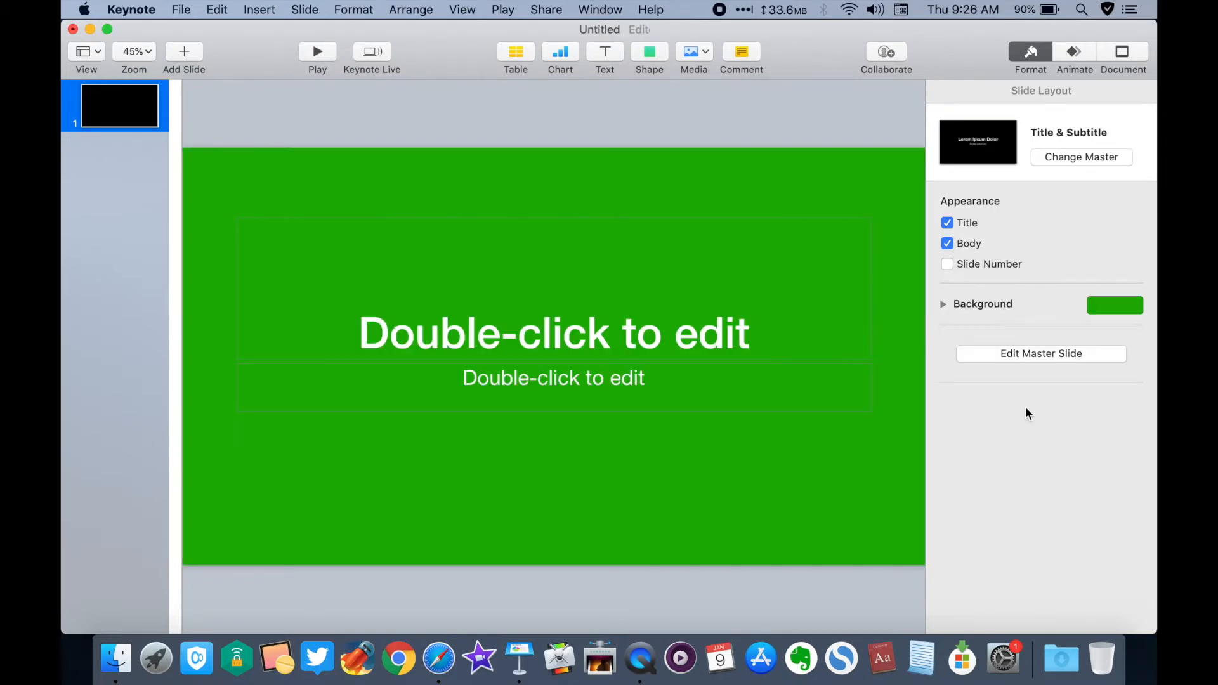
left_click_drag(715, 502, 496, 273)
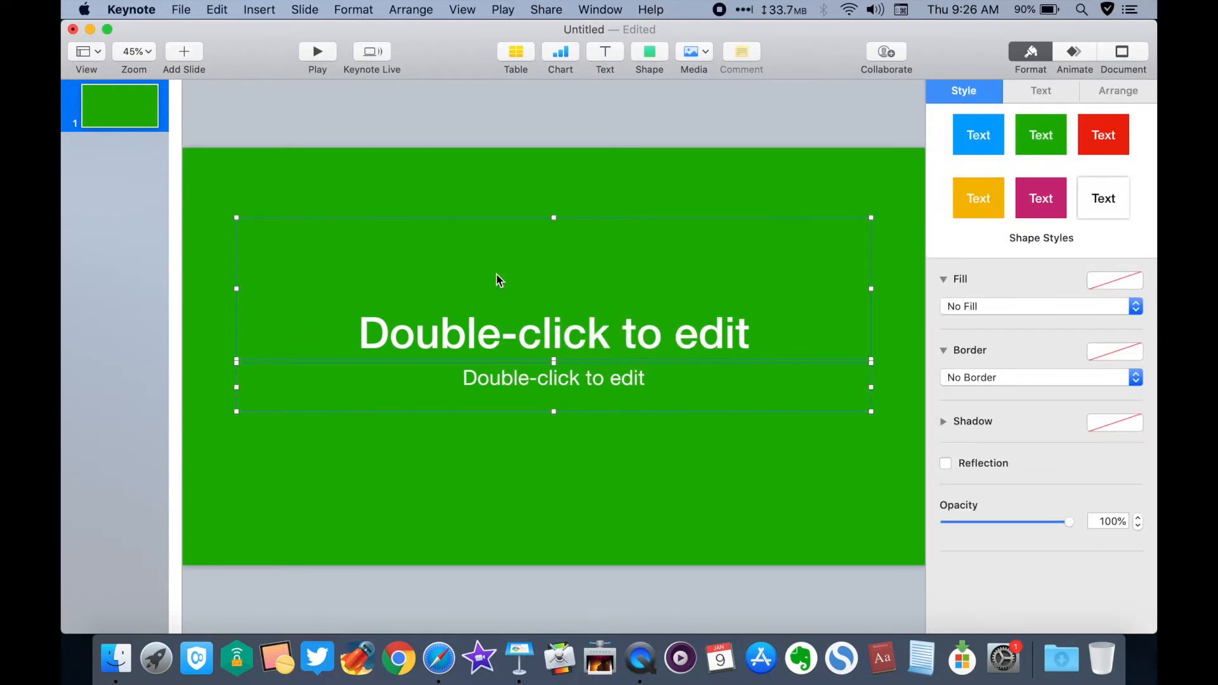
key("Delete")
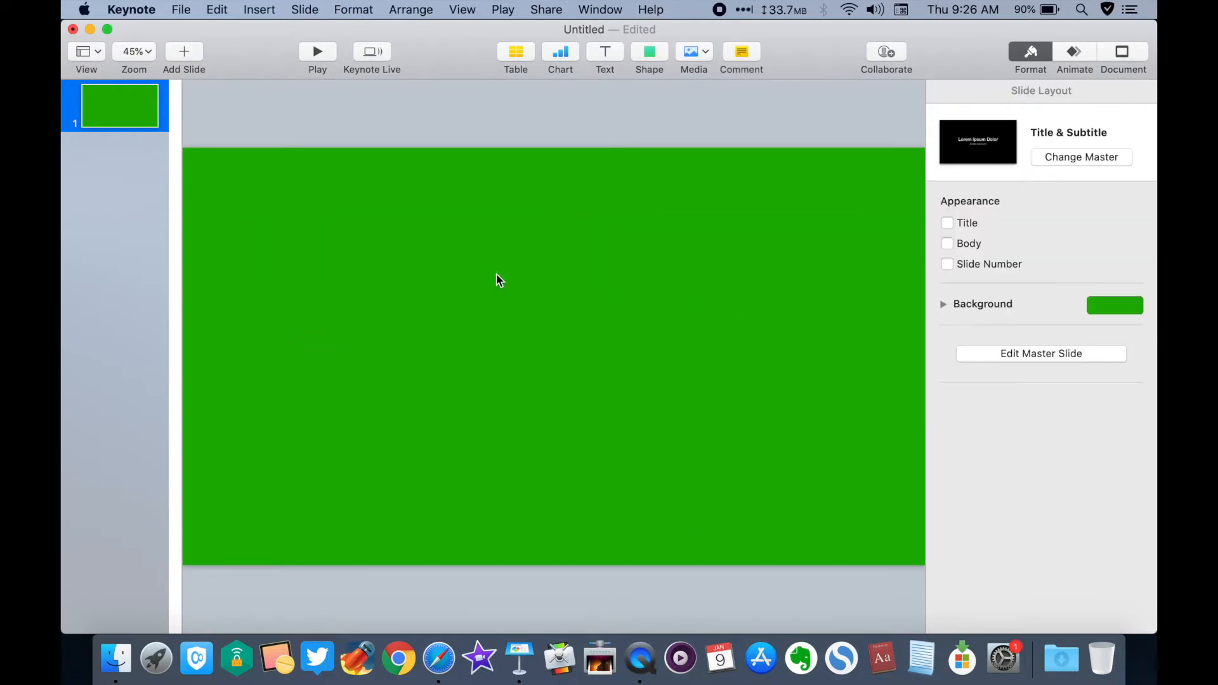
Insert a basic square shape, enlarge it to about two thirds of the slide's height, and place it on the slide's right half
left_click(658, 56)
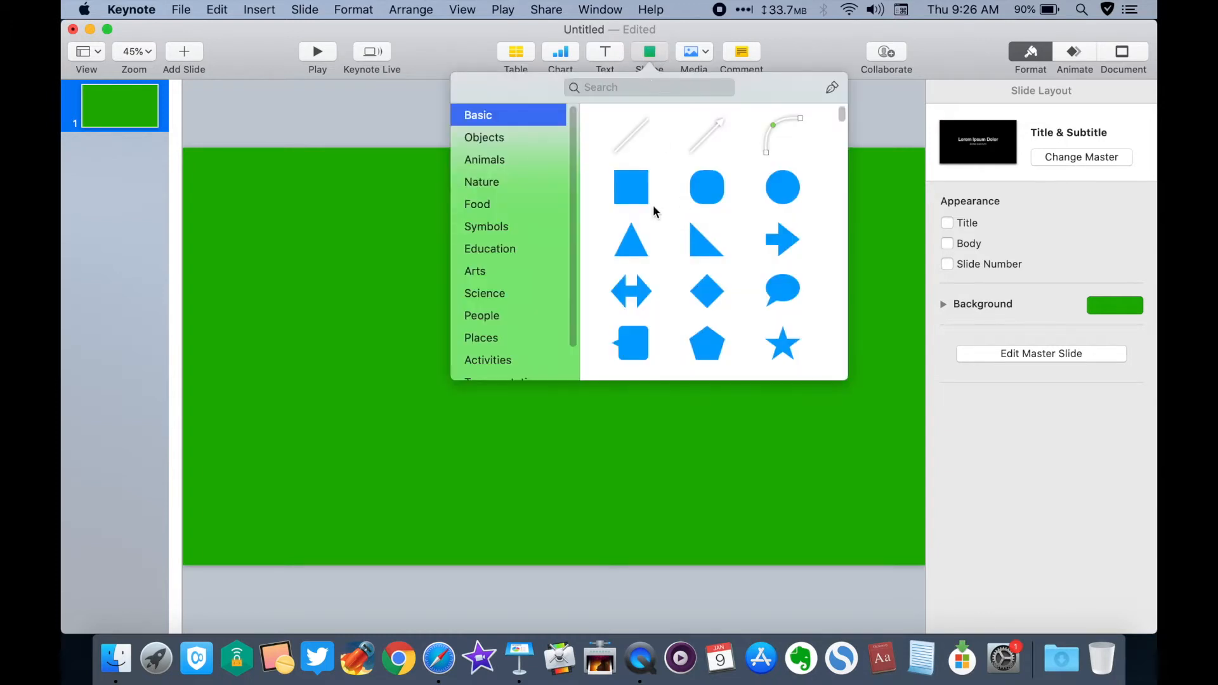
left_click(627, 182)
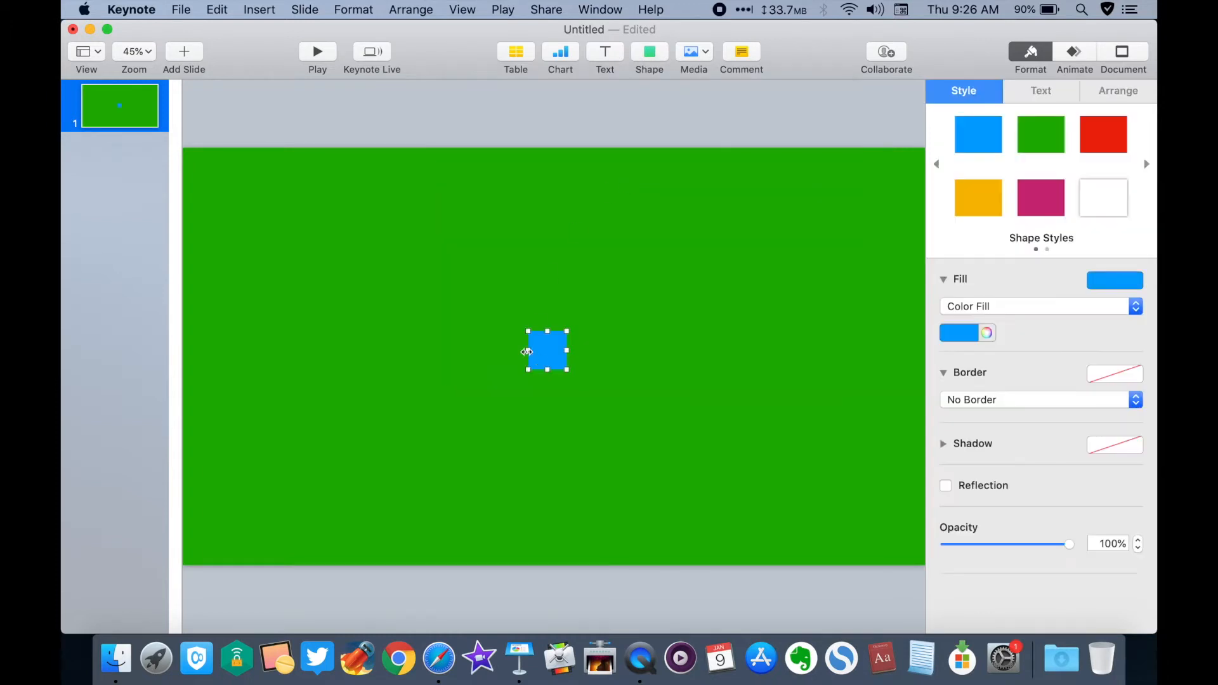
left_click_drag(526, 330, 363, 243)
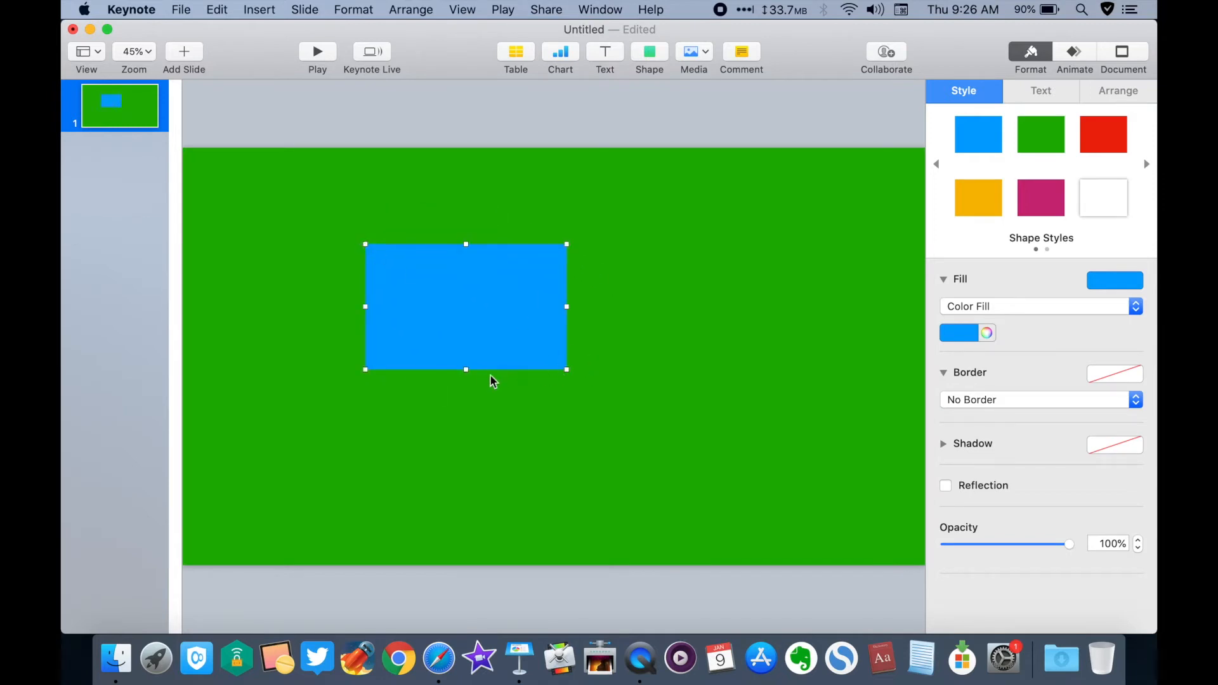
left_click_drag(468, 370, 477, 472)
left_click_drag(572, 360, 641, 368)
left_click_drag(501, 476, 512, 526)
left_click_drag(497, 409, 772, 379)
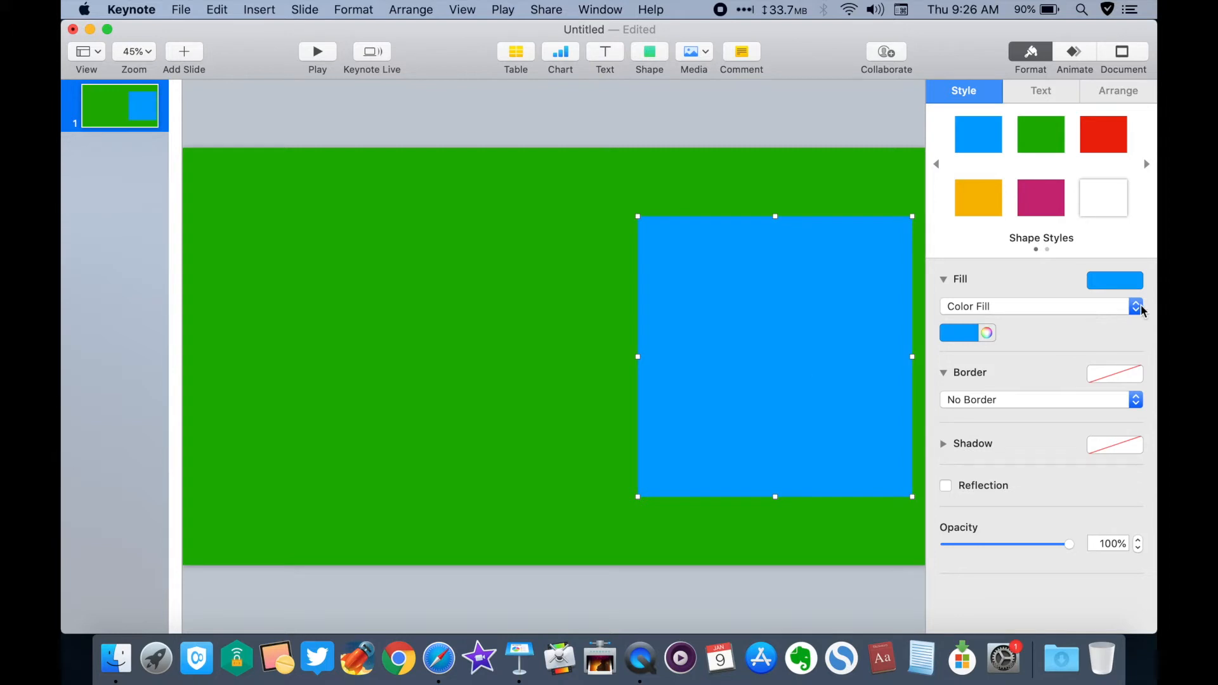
Give the square a thick solid line border, 17 pt wide, in dark blue
left_click(1134, 374)
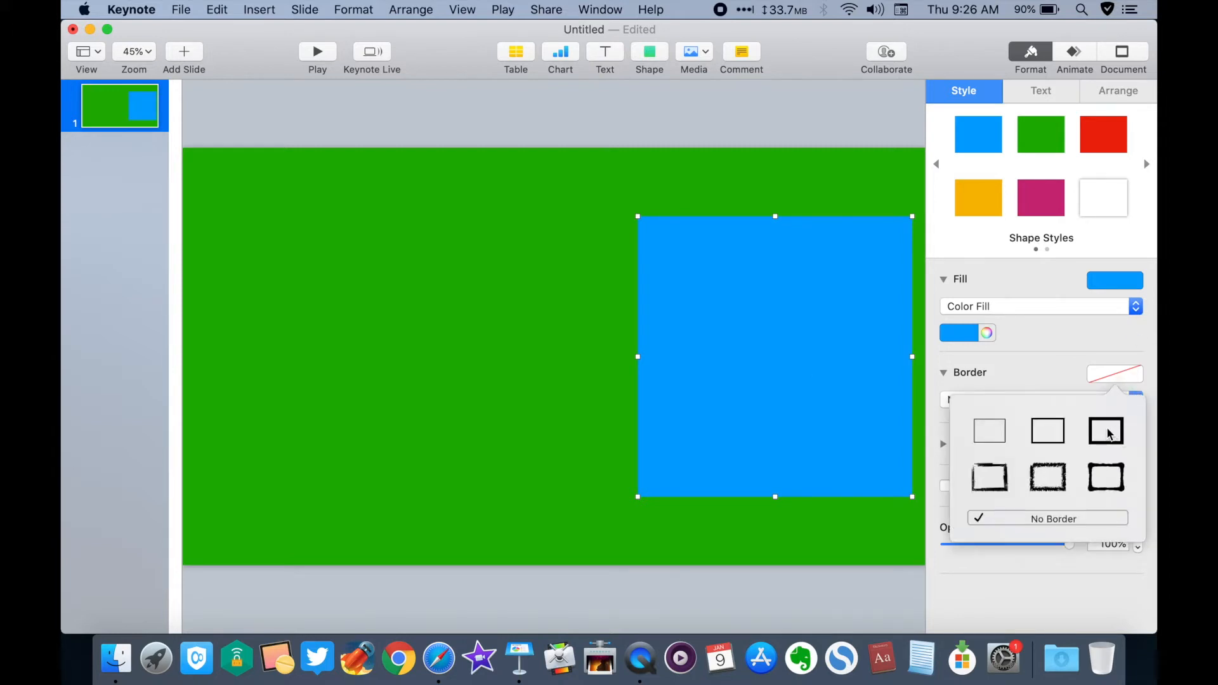
left_click(1107, 431)
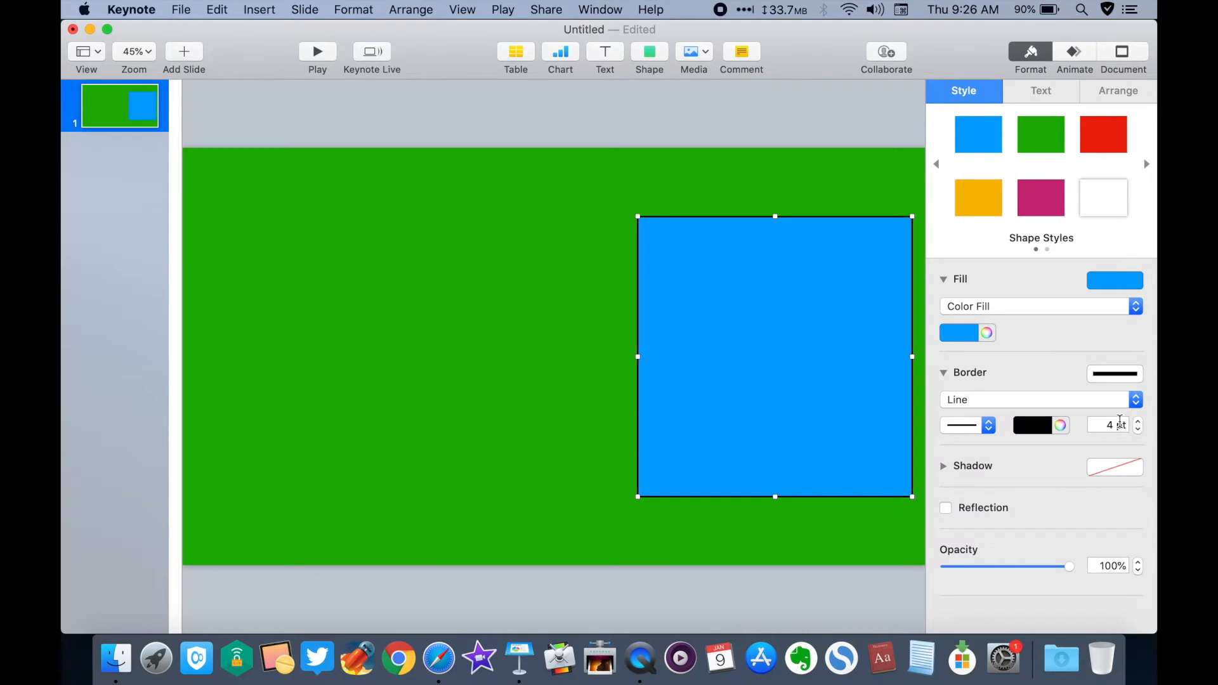
left_click(1140, 423)
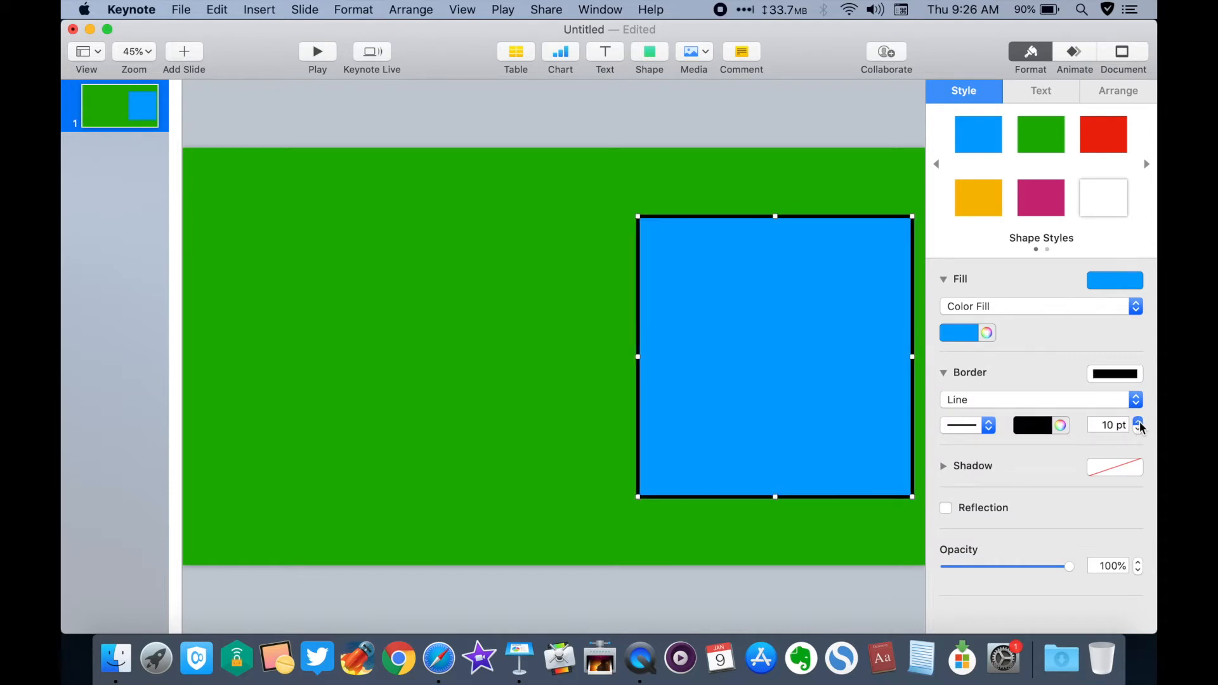
left_click(1139, 423)
left_click(1139, 423)
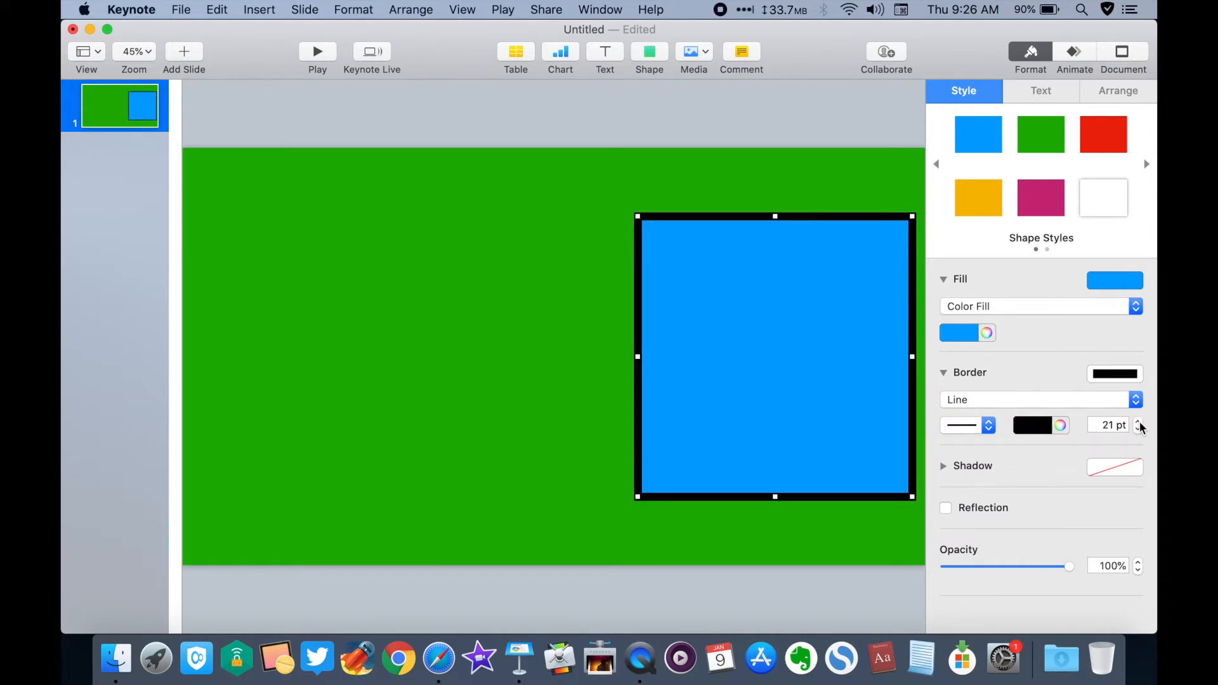
left_click(1139, 430)
left_click(1139, 429)
left_click(1139, 430)
left_click(1139, 430)
left_click(1045, 427)
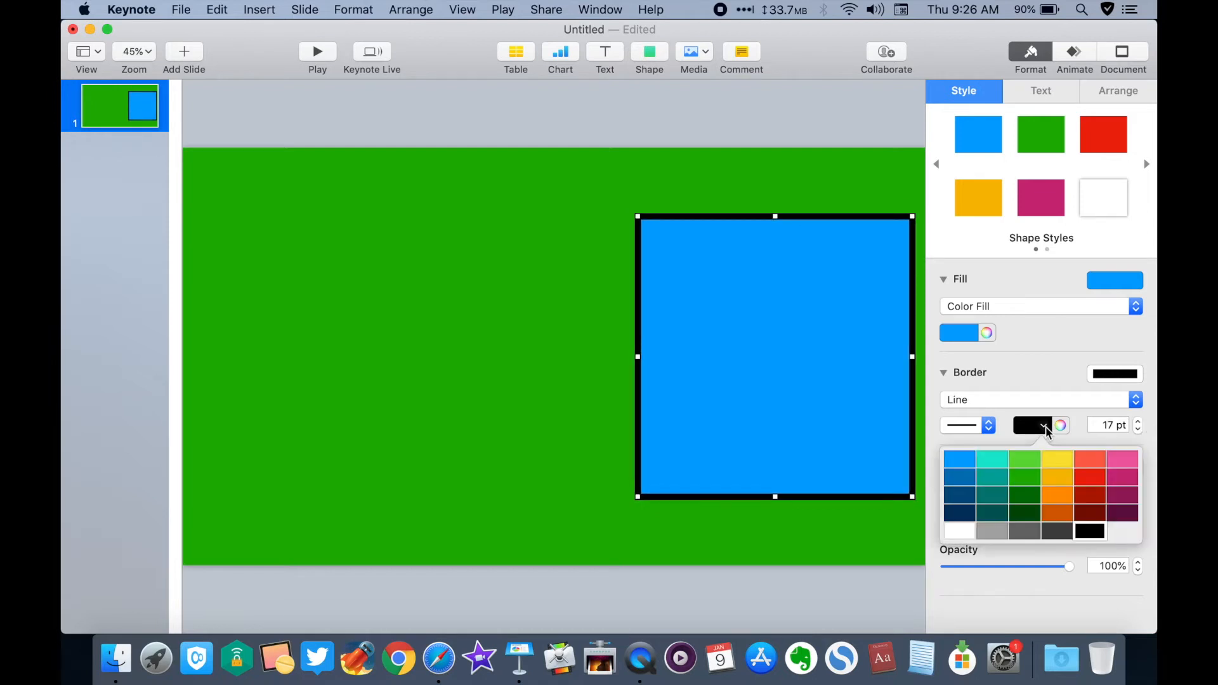
left_click(963, 497)
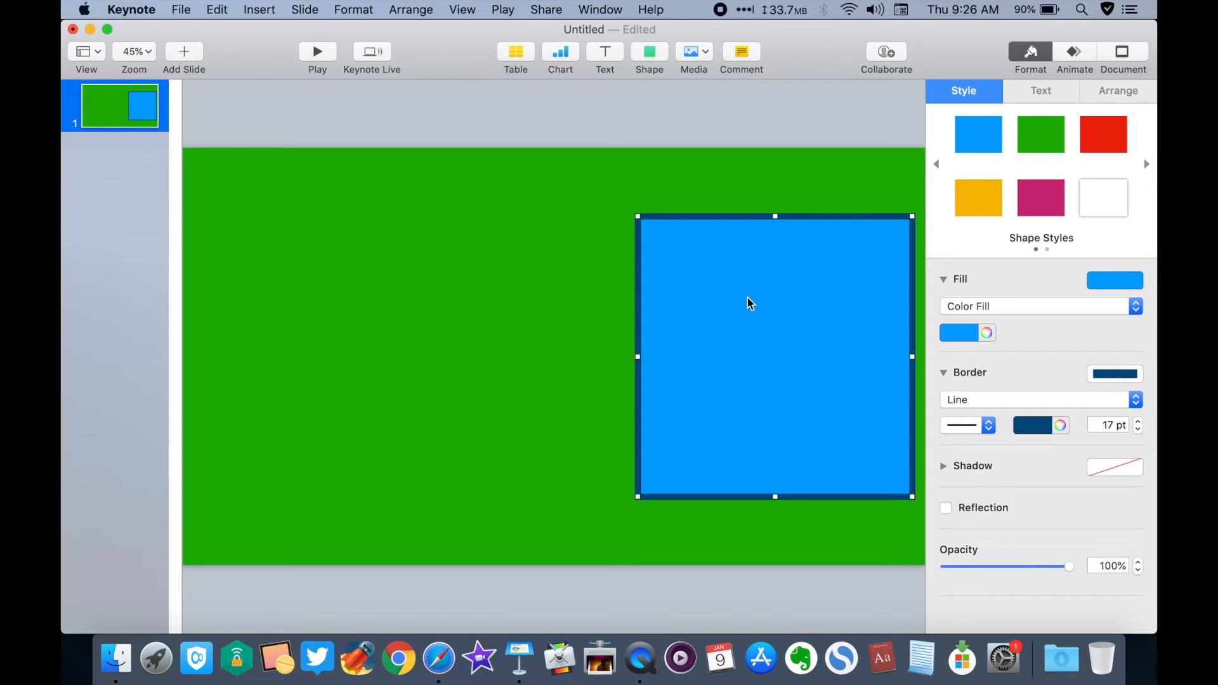
Change the square's fill color to black and deselect the shape
left_click(960, 332)
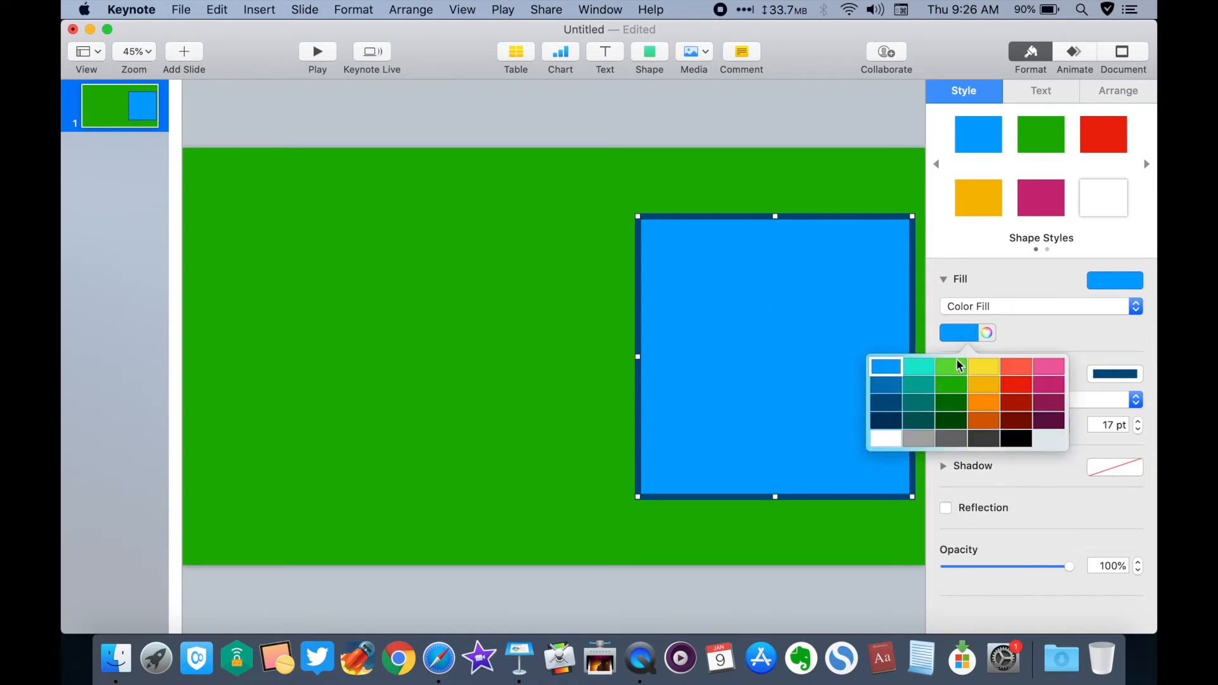
left_click(1016, 438)
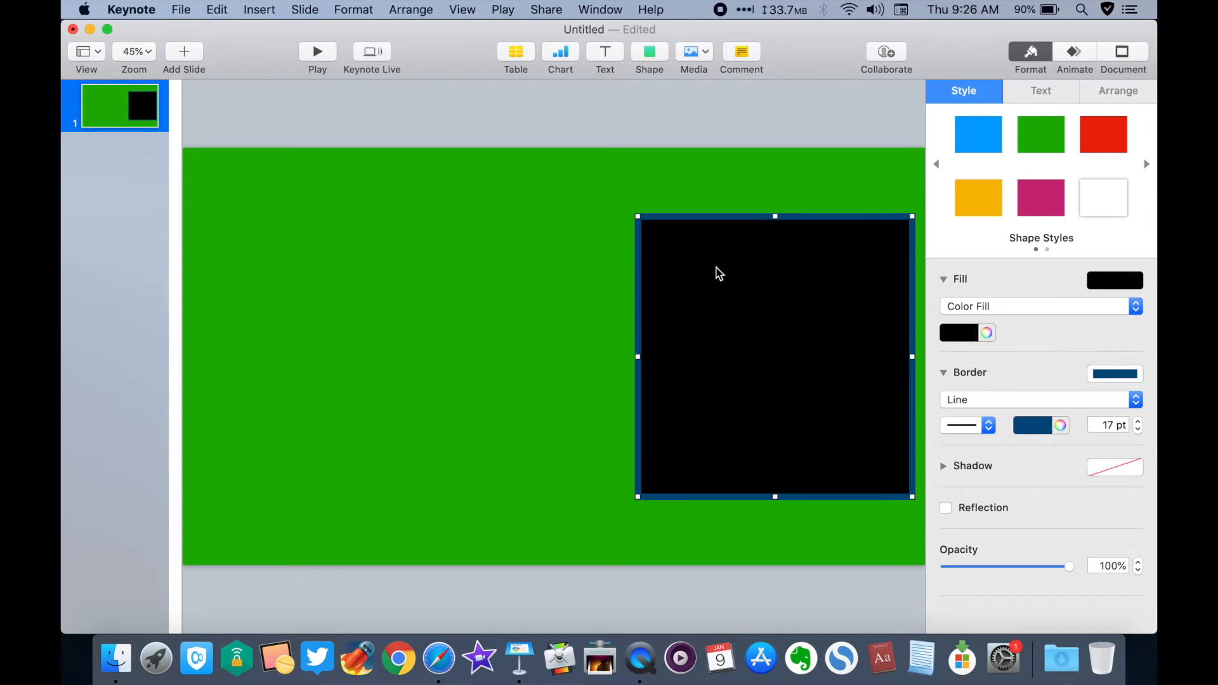
left_click(502, 318)
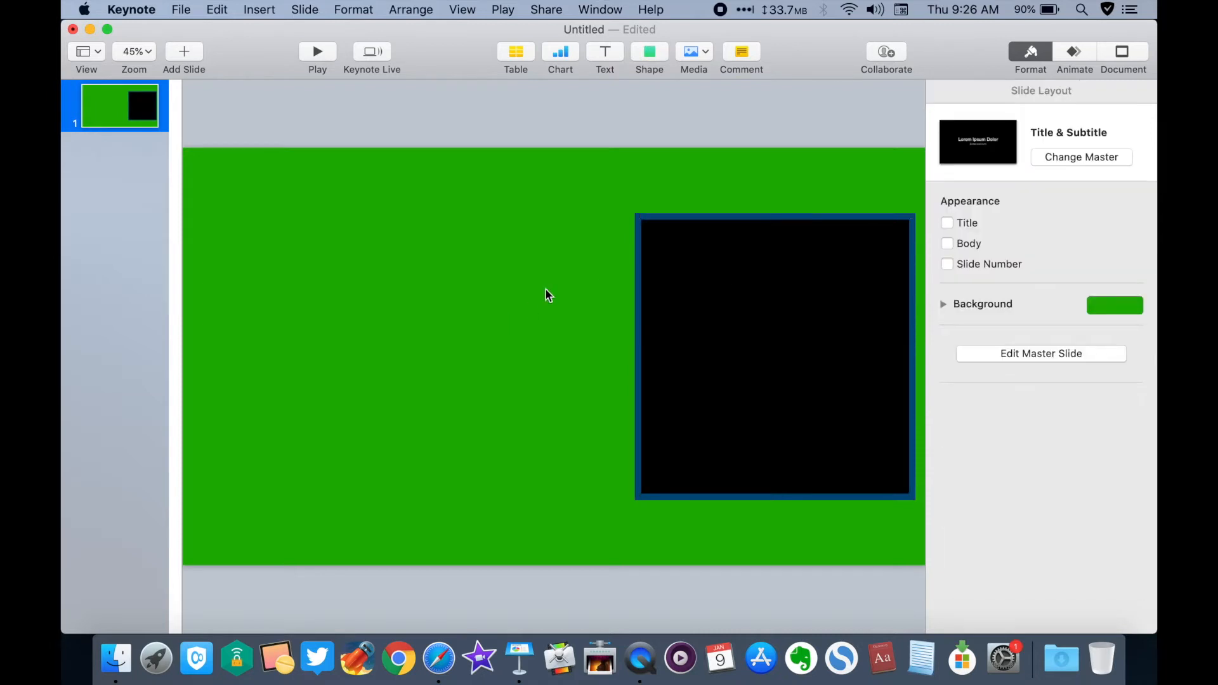
Add a text box spanning the upper edge of the black square and enter the heading "UVA/UVB Filters Ingredients"
left_click(606, 54)
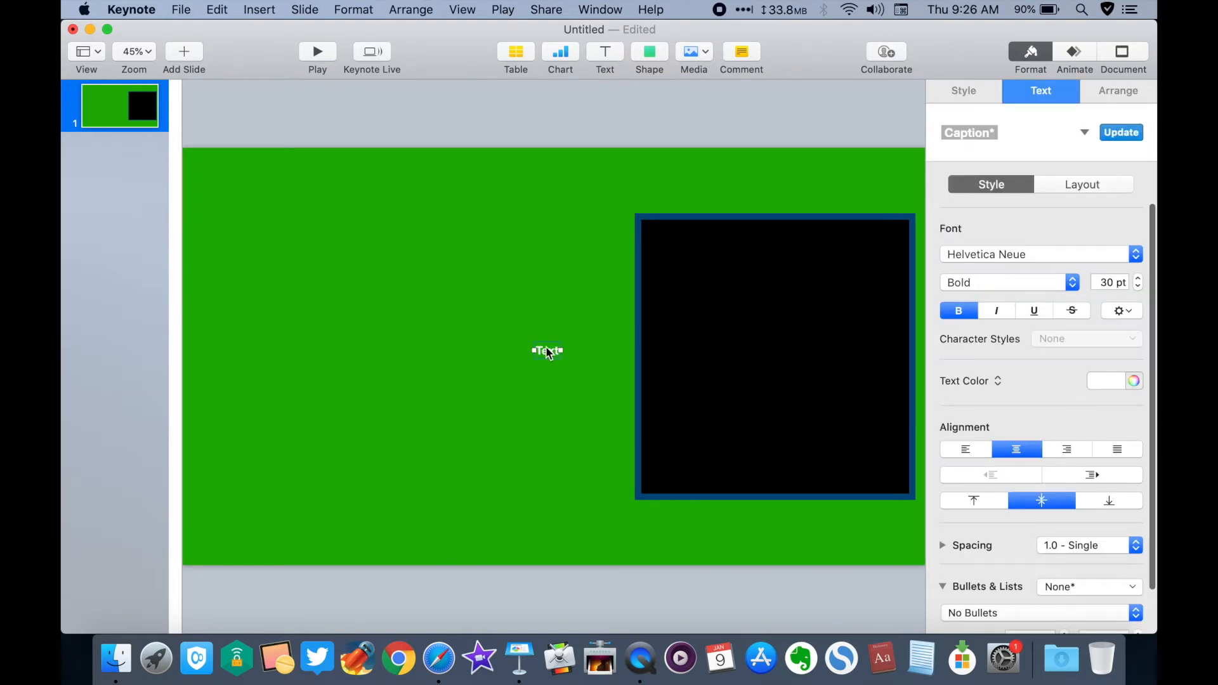
left_click_drag(548, 353, 901, 231)
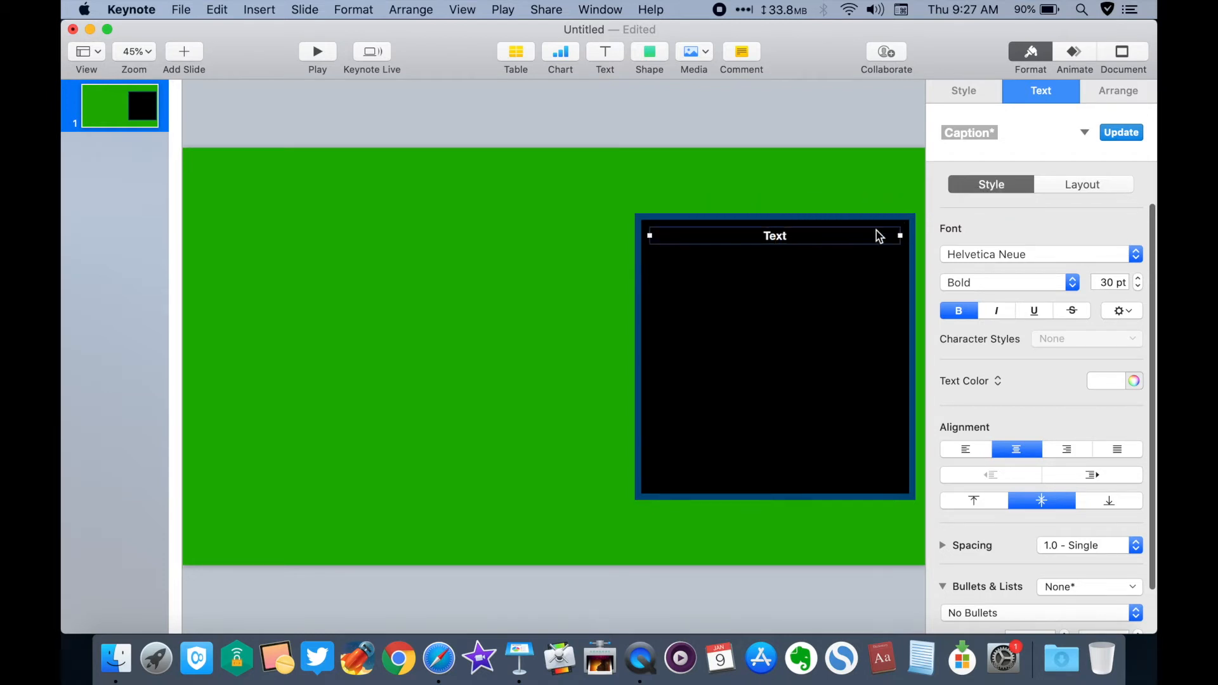
double_click(774, 238)
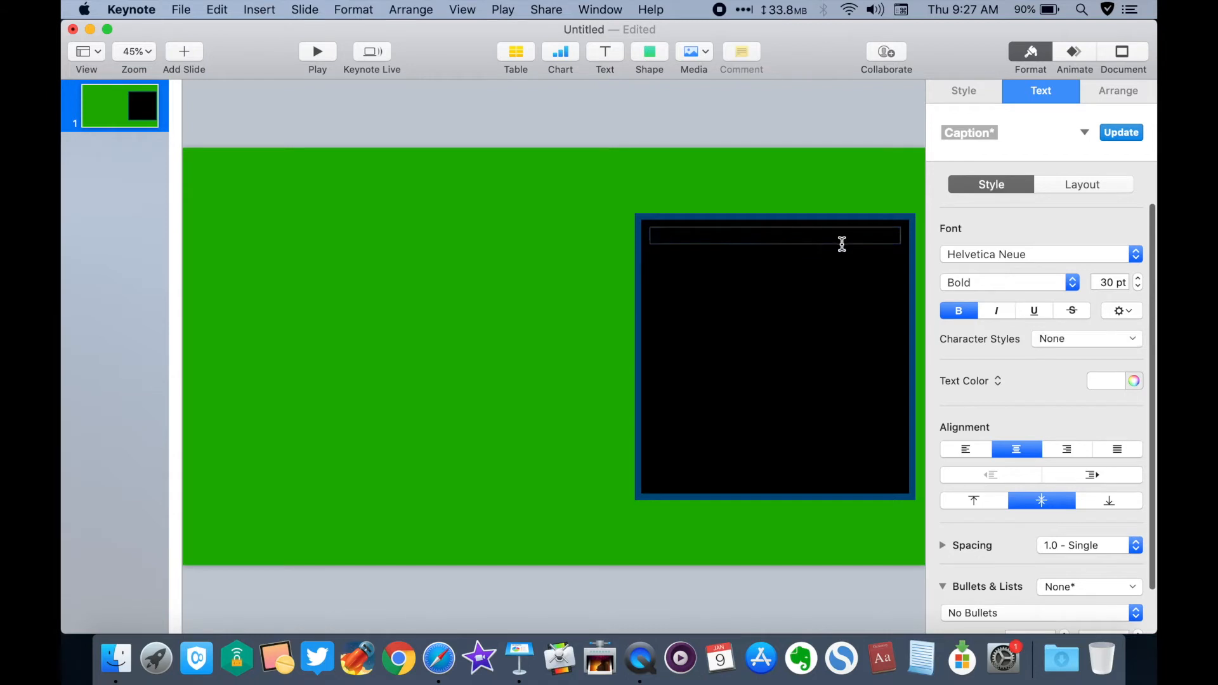
type("UVA/UVB")
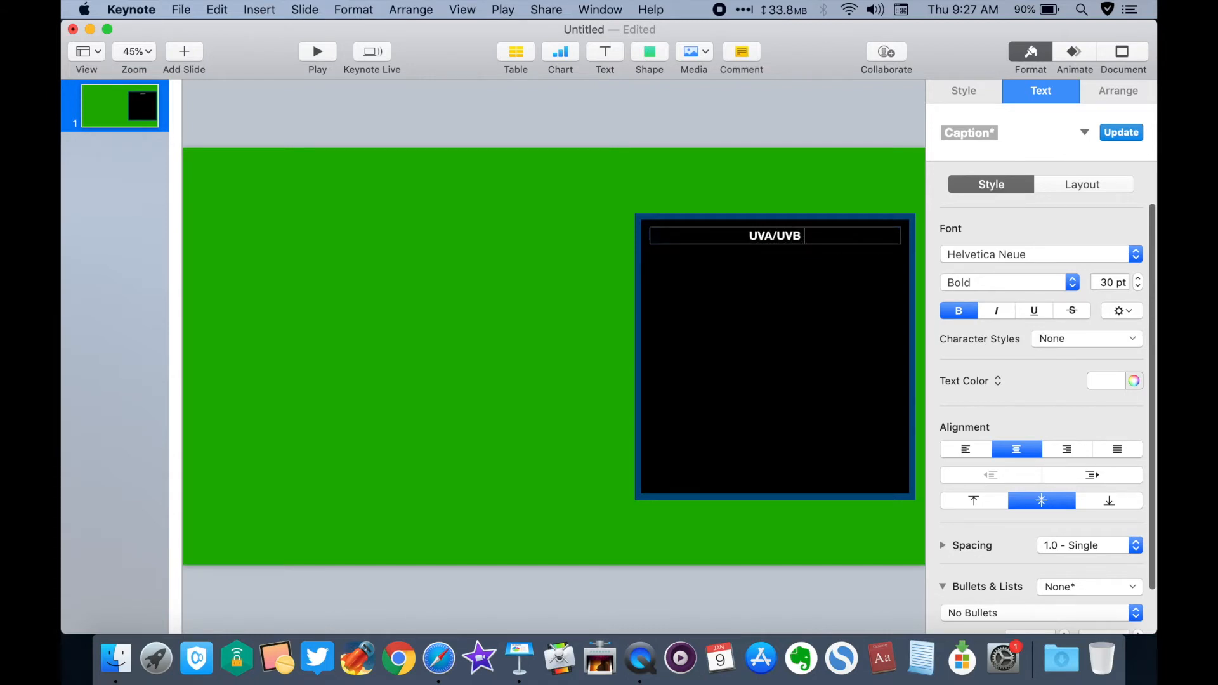
type(" Filters")
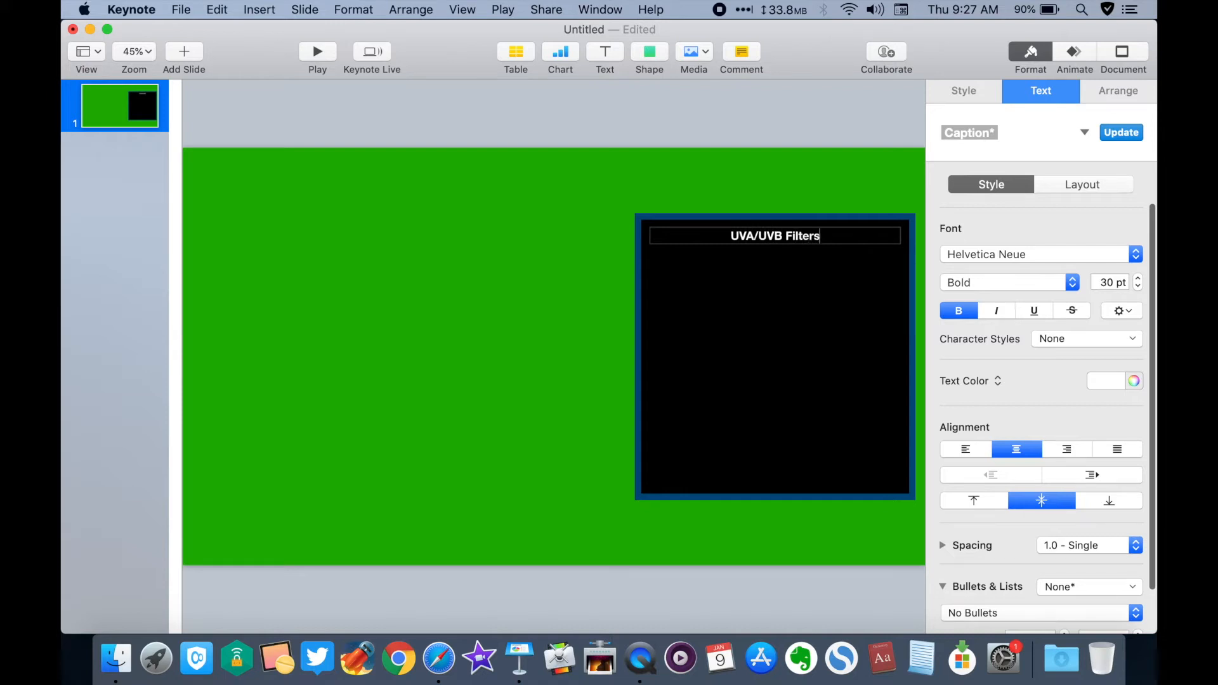
type(" Ingredients")
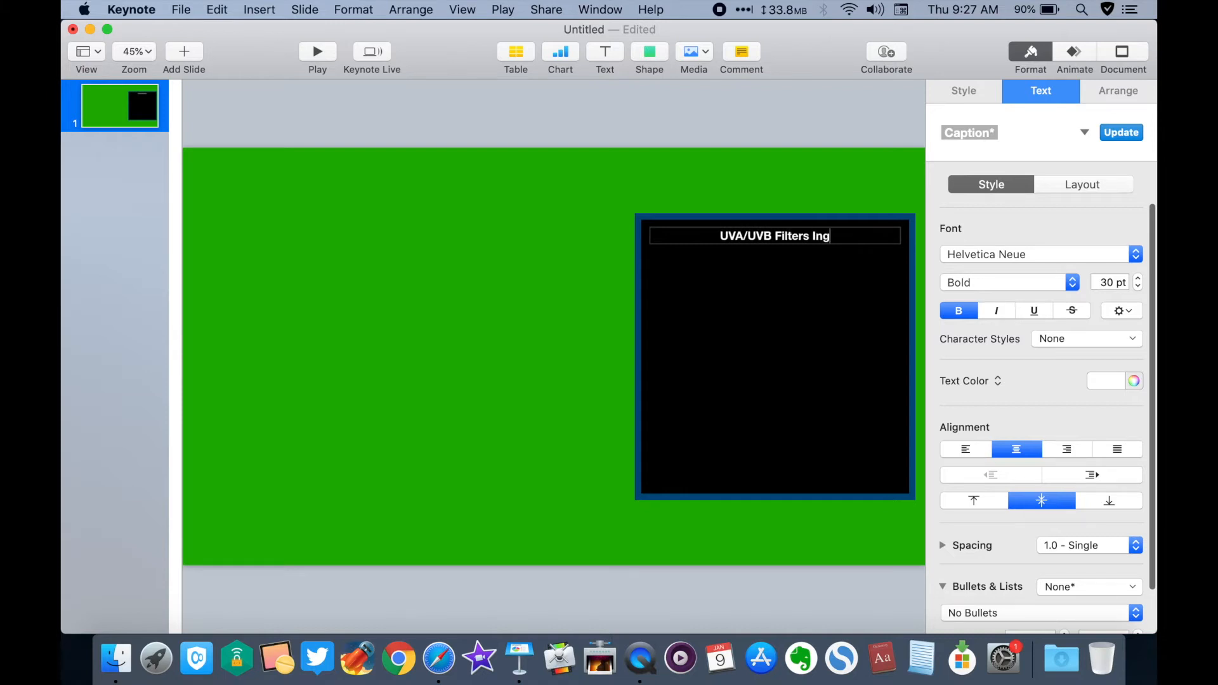
key("BackSpace")
key("BackSpace")
key("BackSpace")
key("BackSpace")
key("BackSpace")
key("BackSpace")
type("dients")
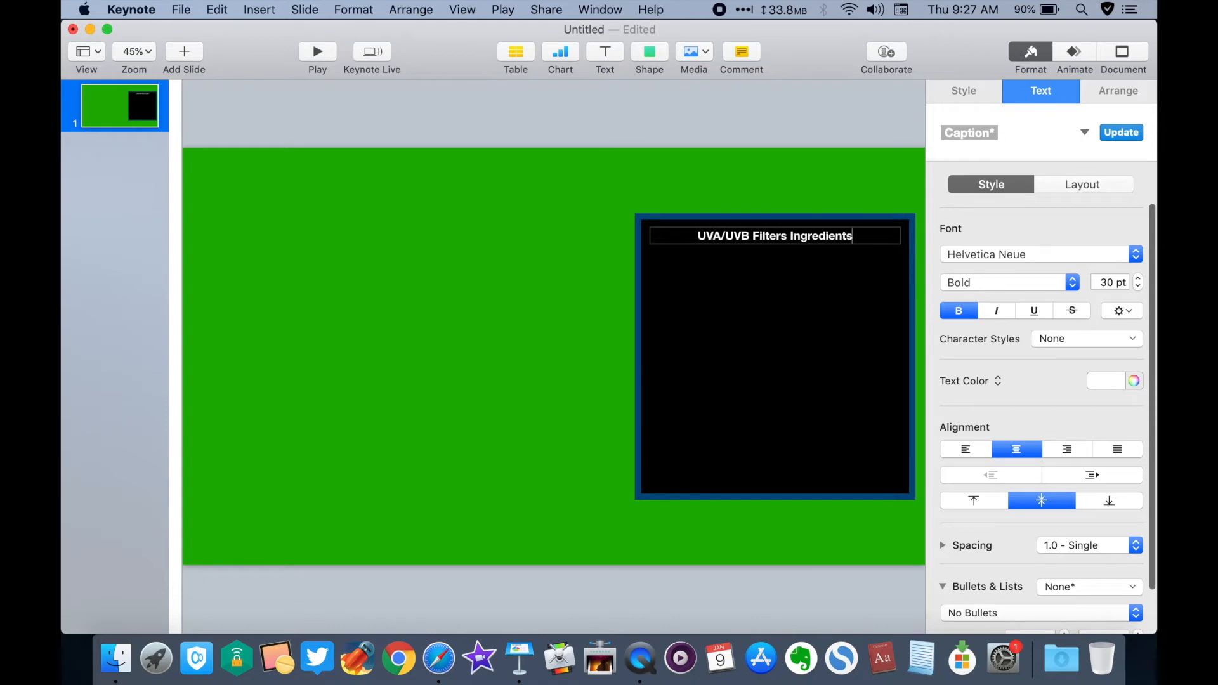
left_click(754, 279)
Set the heading's font to Ouders at 50 pt
left_click(743, 236)
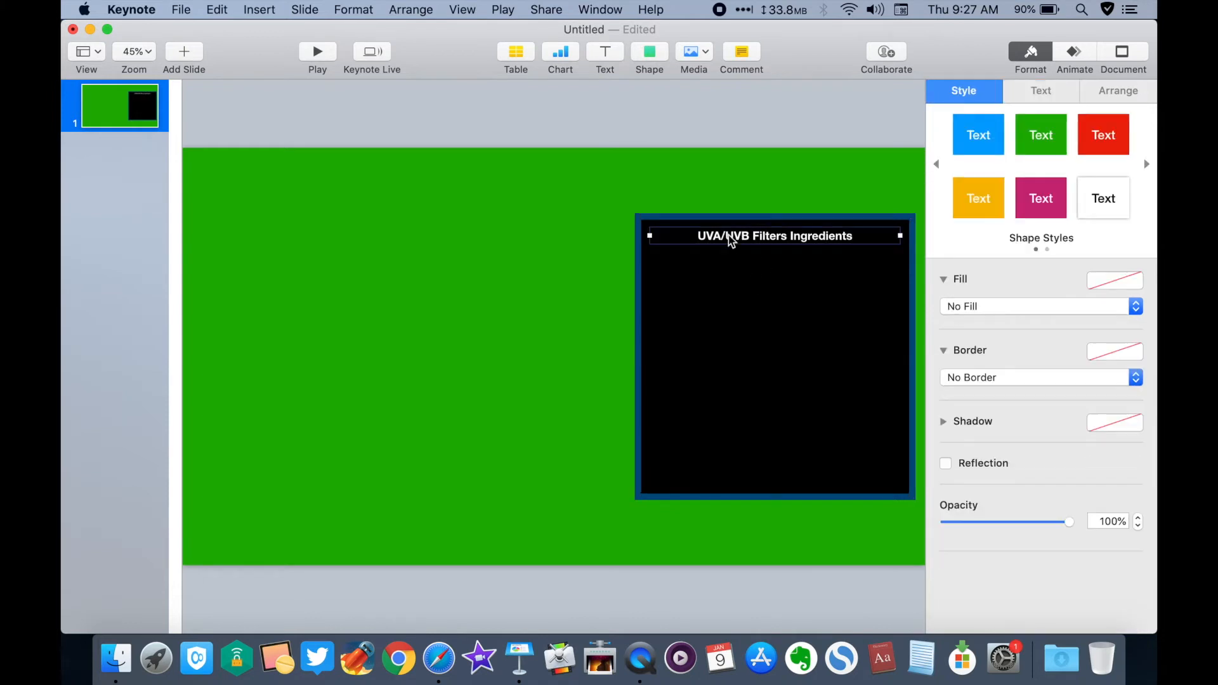
left_click(1039, 94)
left_click(1077, 254)
left_click(985, 138)
left_click(1082, 257)
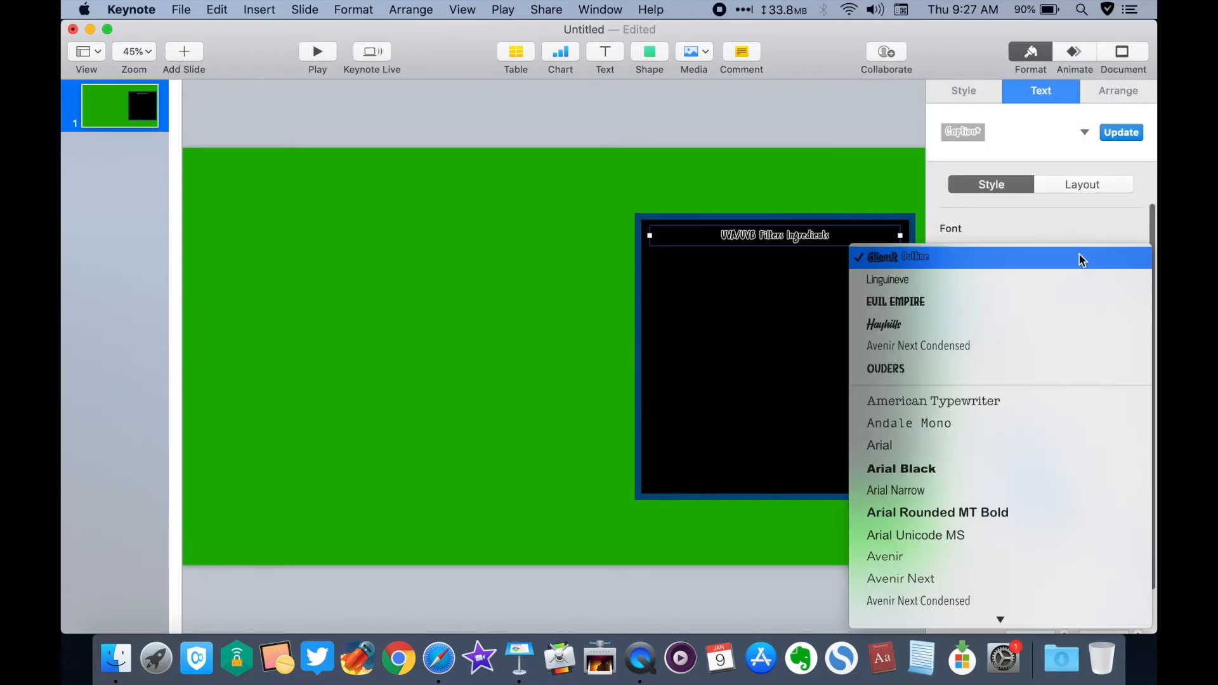
left_click(971, 368)
left_click(1139, 280)
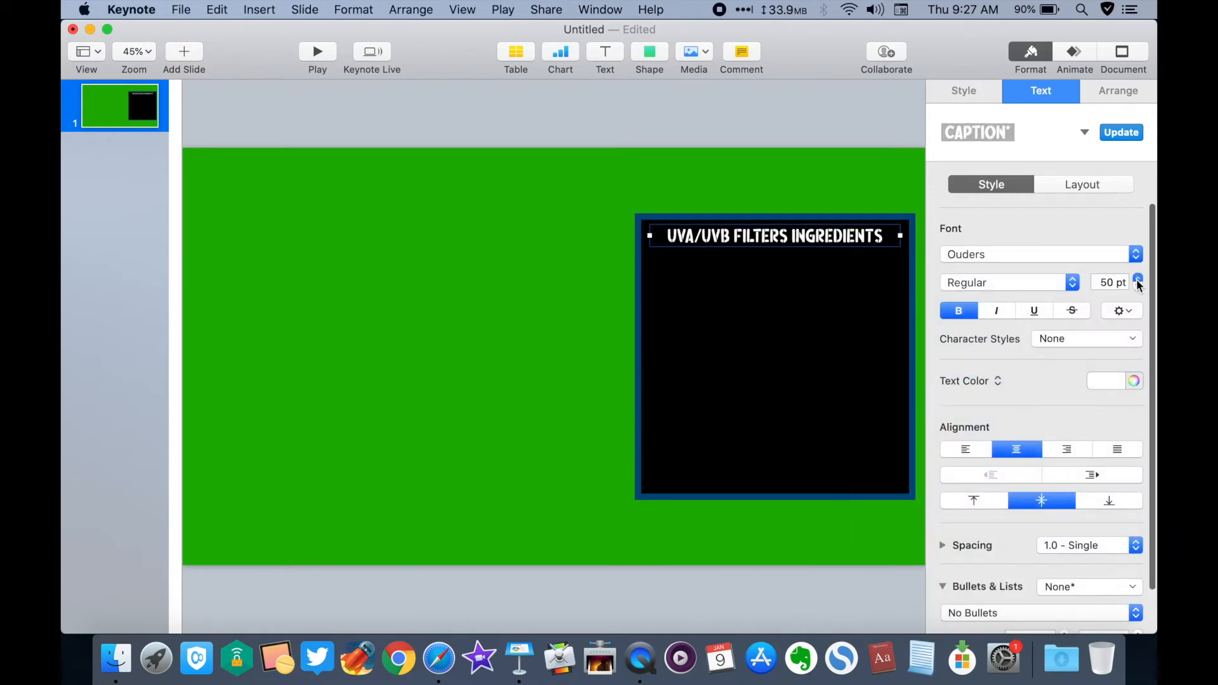
left_click(711, 332)
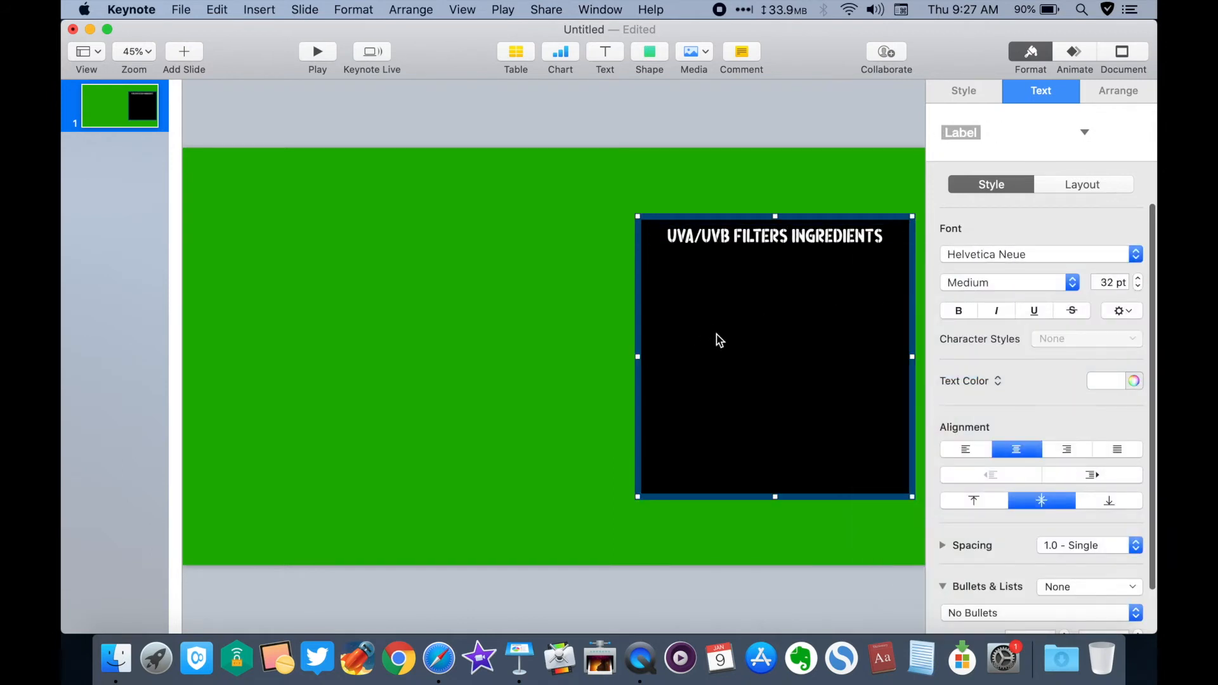
Add a second text box inside the black square below the heading and widen it across most of the square
left_click(525, 308)
left_click(604, 54)
left_click_drag(544, 356, 675, 297)
left_click_drag(692, 289, 897, 276)
Fill the second text box with separate lines: Avobenzone, Ensulizole, Octocrylene, Zinc Oxide, Titanium Dioxide, Mexoryl XL and Mexoryl XL
double_click(787, 290)
type("Avobenzone")
key("Return")
type("Ensulizole")
key("Return")
type("Octocrylene")
key("Return")
type("Zinc Oxide")
key("Return")
type("Titanium Dioxide")
key("Return")
type("Mexoryl XL")
key("Return")
type("Mexoryl")
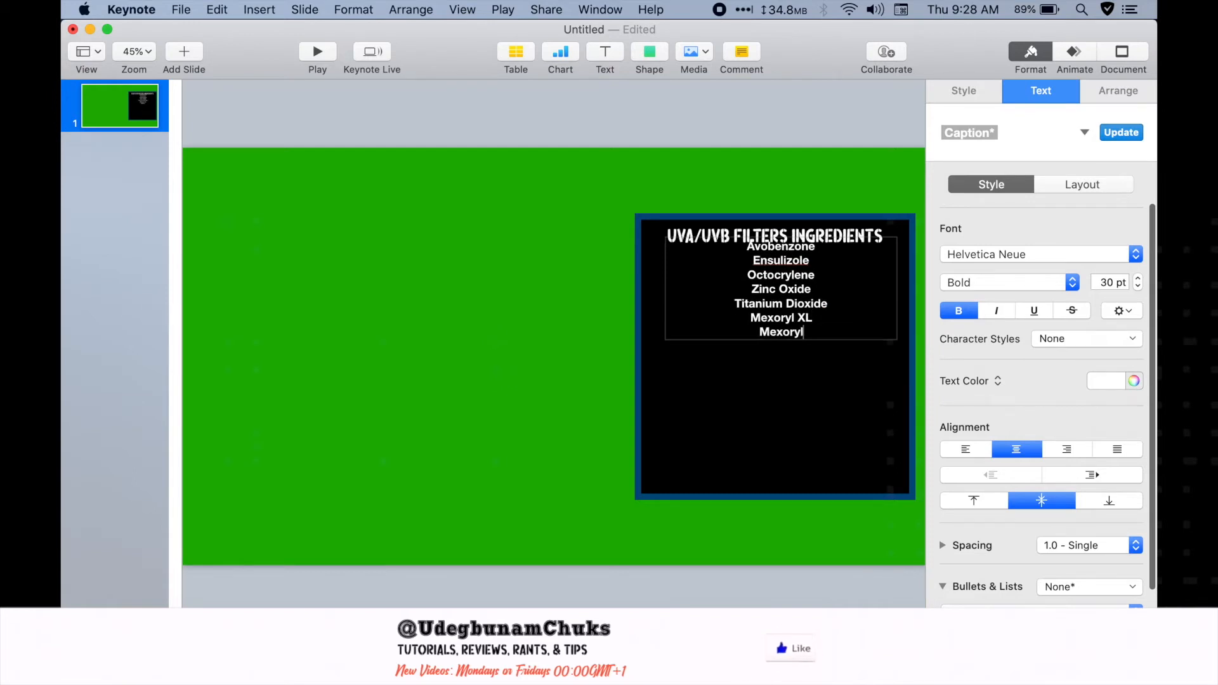
type(" XL")
Move the ingredient list into the middle of the black square below the heading, with its text in Linguineve at 59 pt
left_click_drag(778, 306, 778, 353)
double_click(831, 386)
left_click_drag(833, 412, 749, 295)
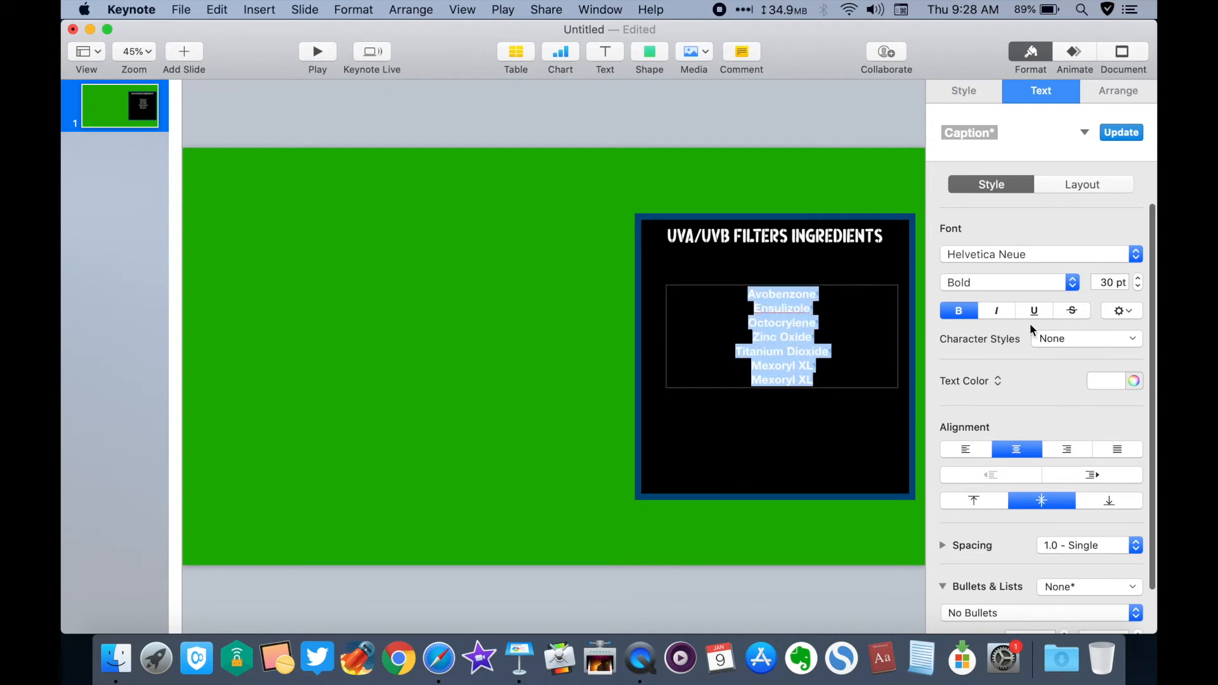
left_click(1129, 267)
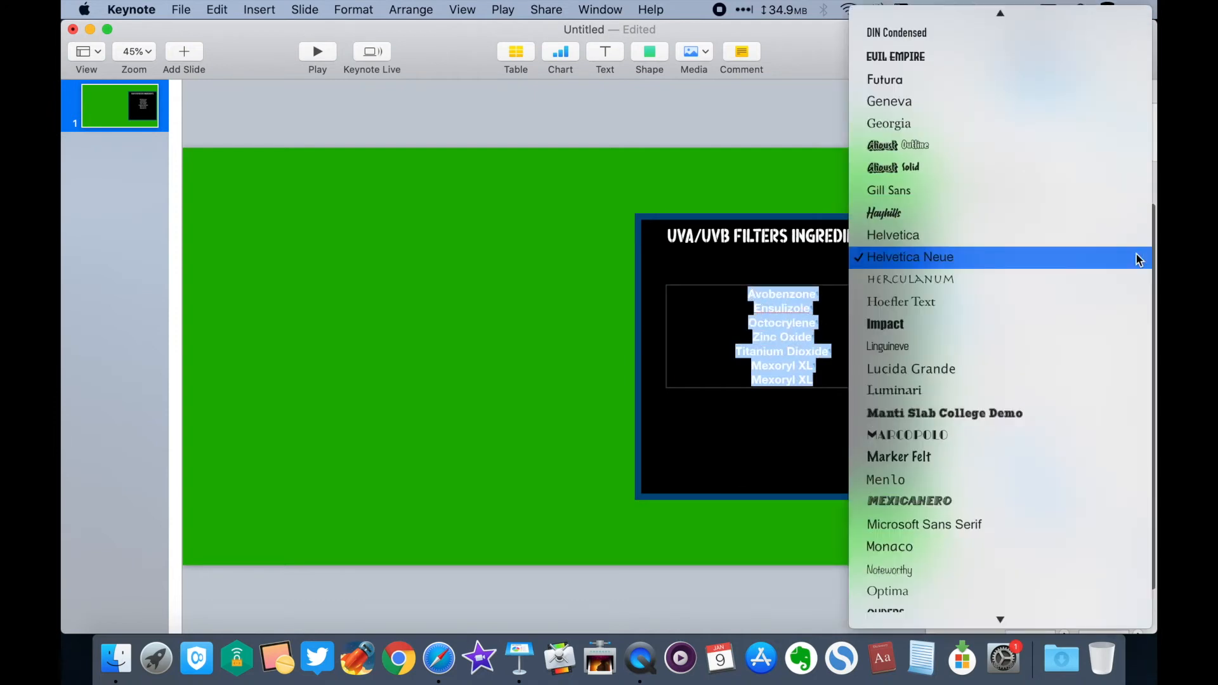
left_click(958, 344)
left_click(1139, 279)
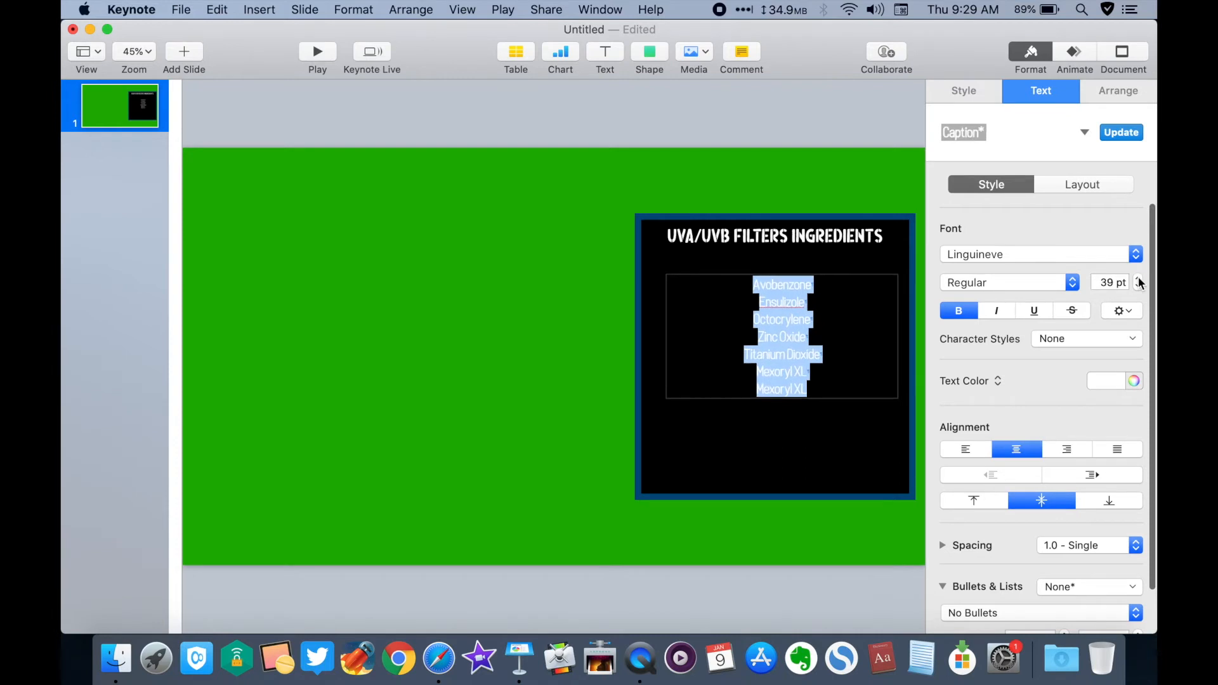
left_click(484, 340)
left_click_drag(795, 343, 795, 377)
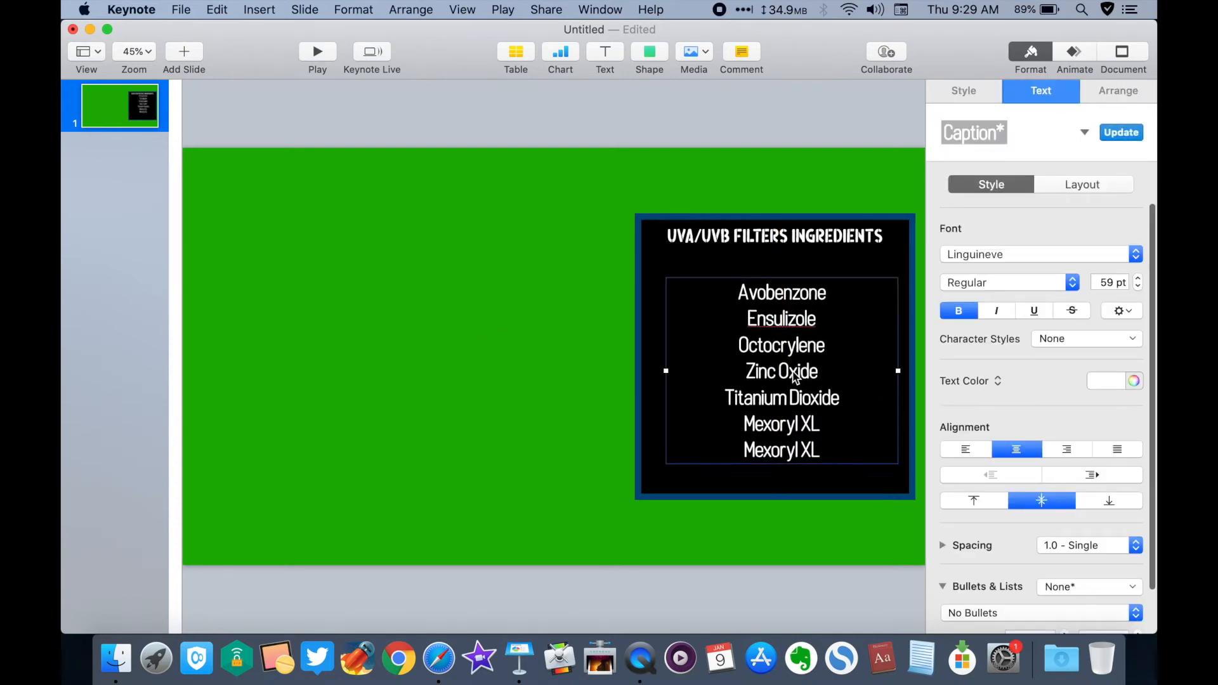
Left-align the ingredient list and give its lines star image bullets
left_click(970, 451)
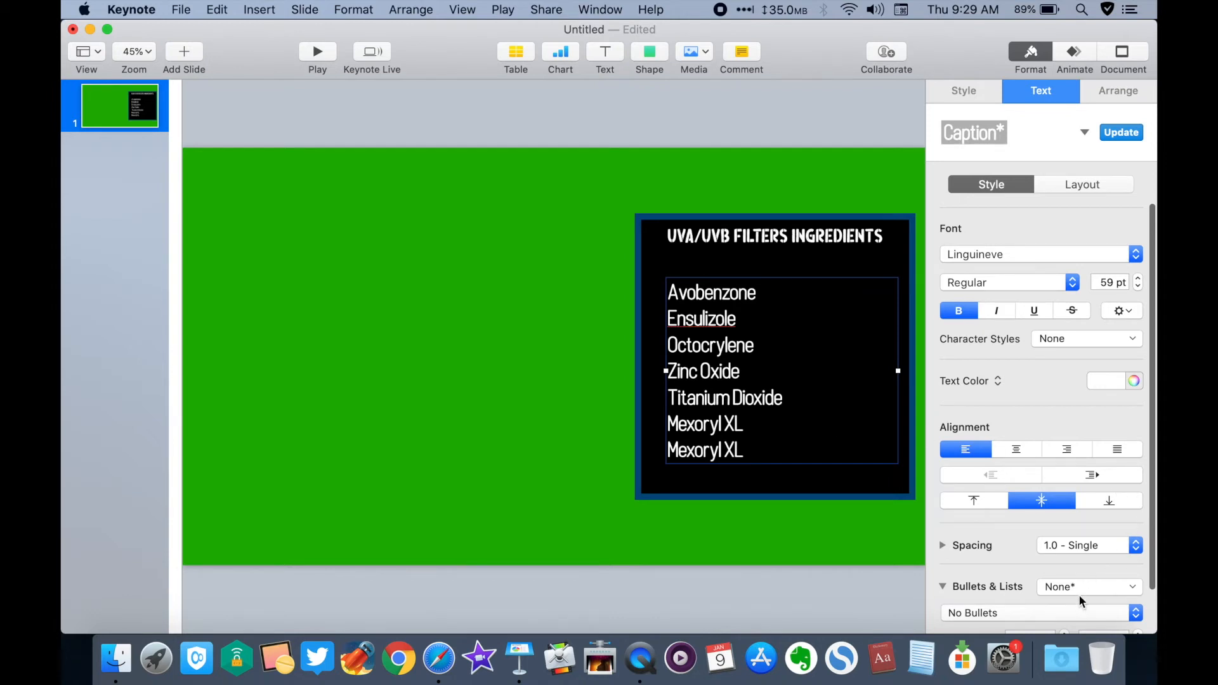
scroll(1079, 594, "down", 3)
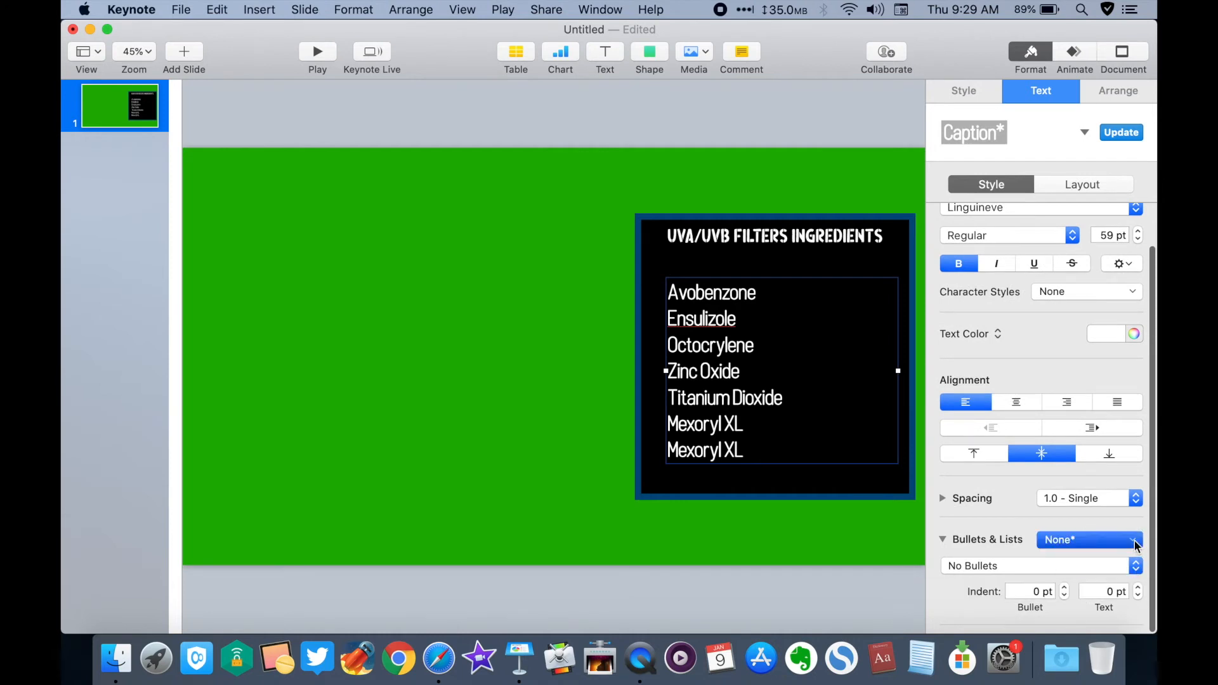
left_click(1089, 539)
left_click(989, 477)
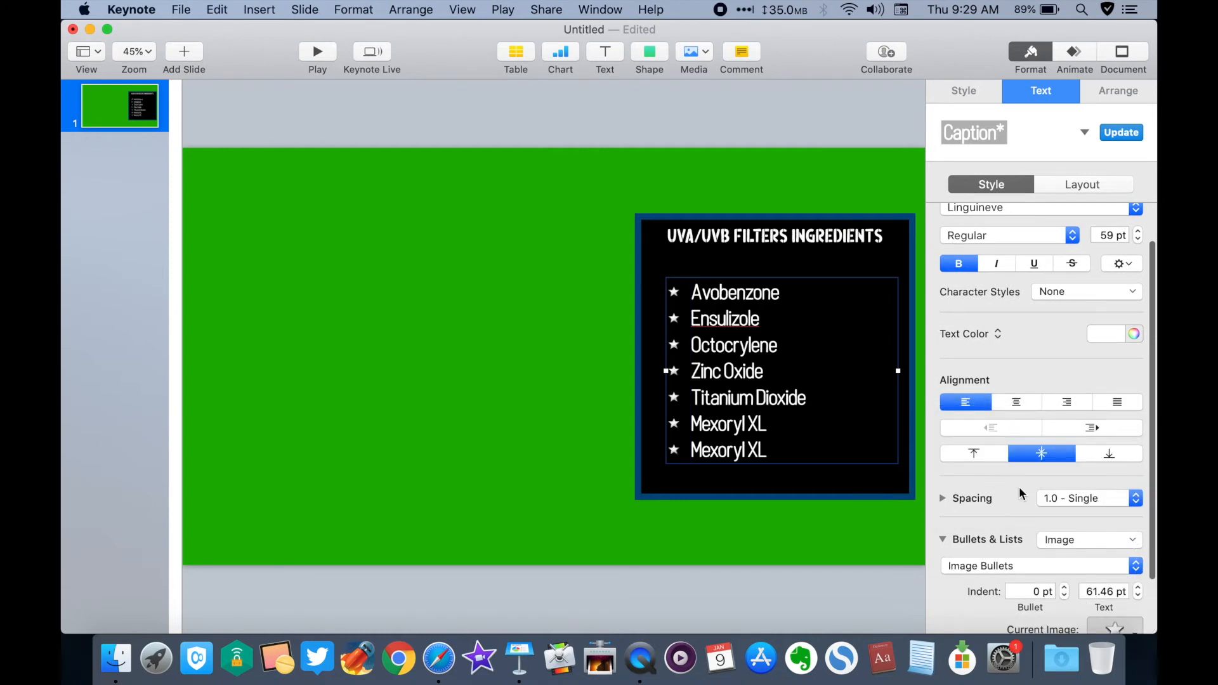
left_click(788, 519)
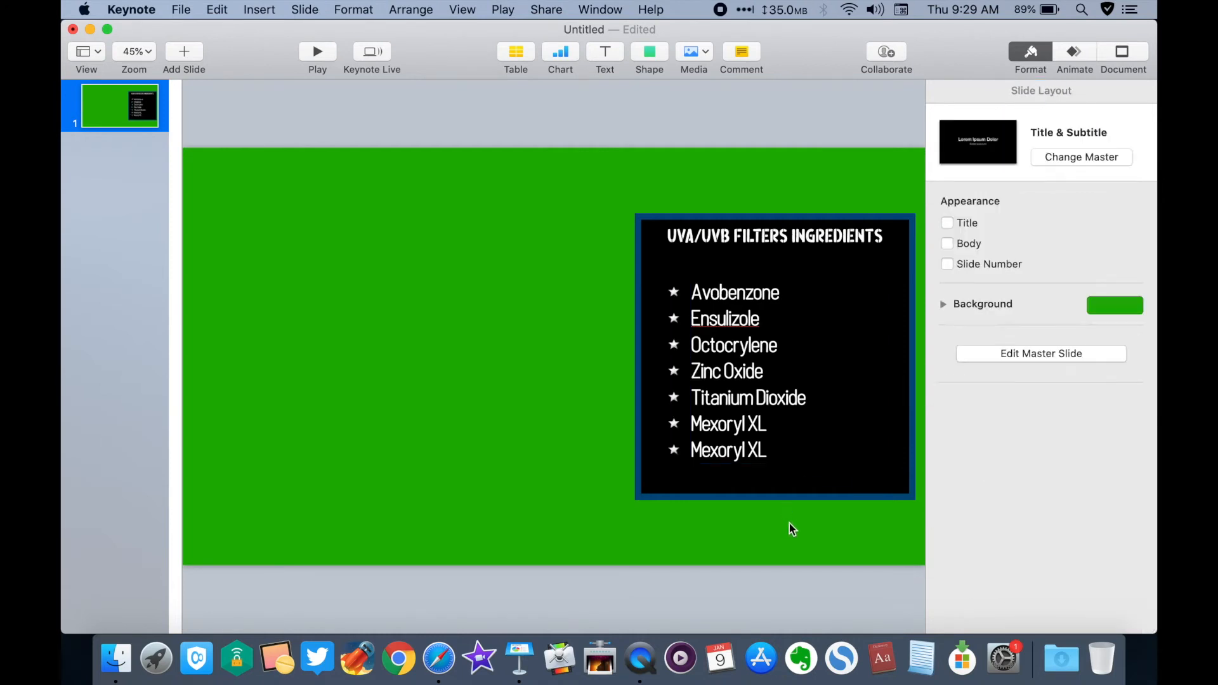
Clear the spelling flag on the word "Ensulizole" in the ingredient list
left_click(826, 318)
right_click(723, 321)
mouse_move(780, 377)
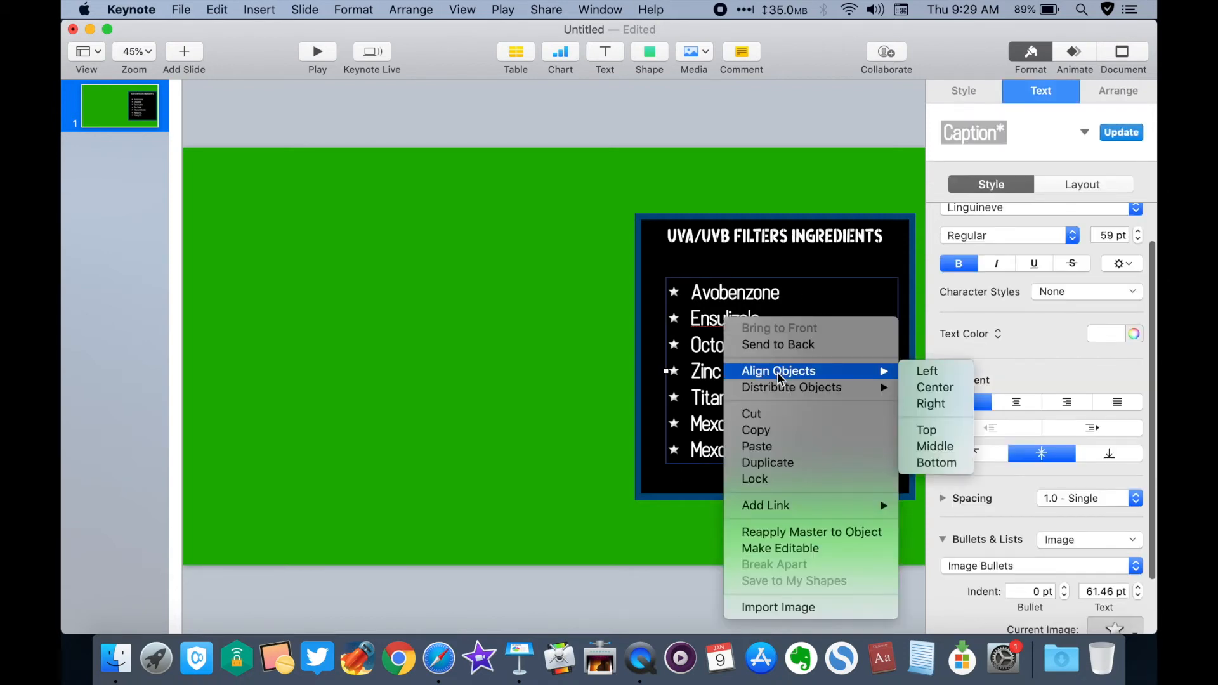
left_click(661, 360)
double_click(713, 320)
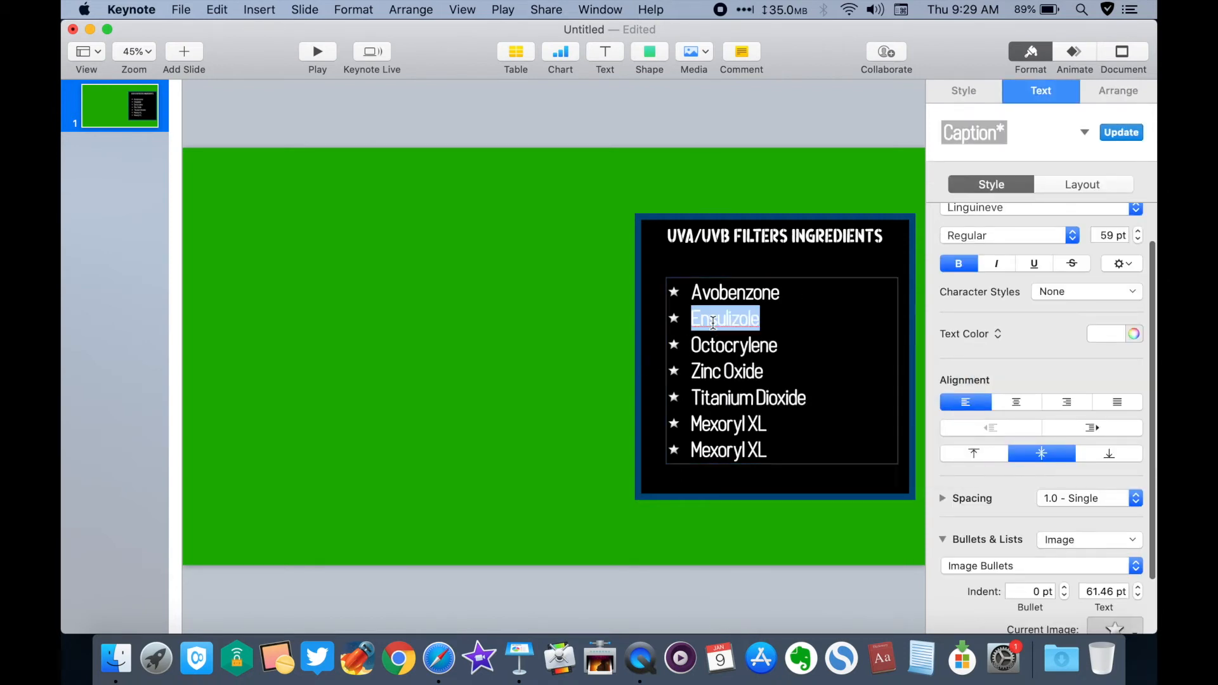
right_click(713, 322)
left_click(751, 353)
left_click(557, 351)
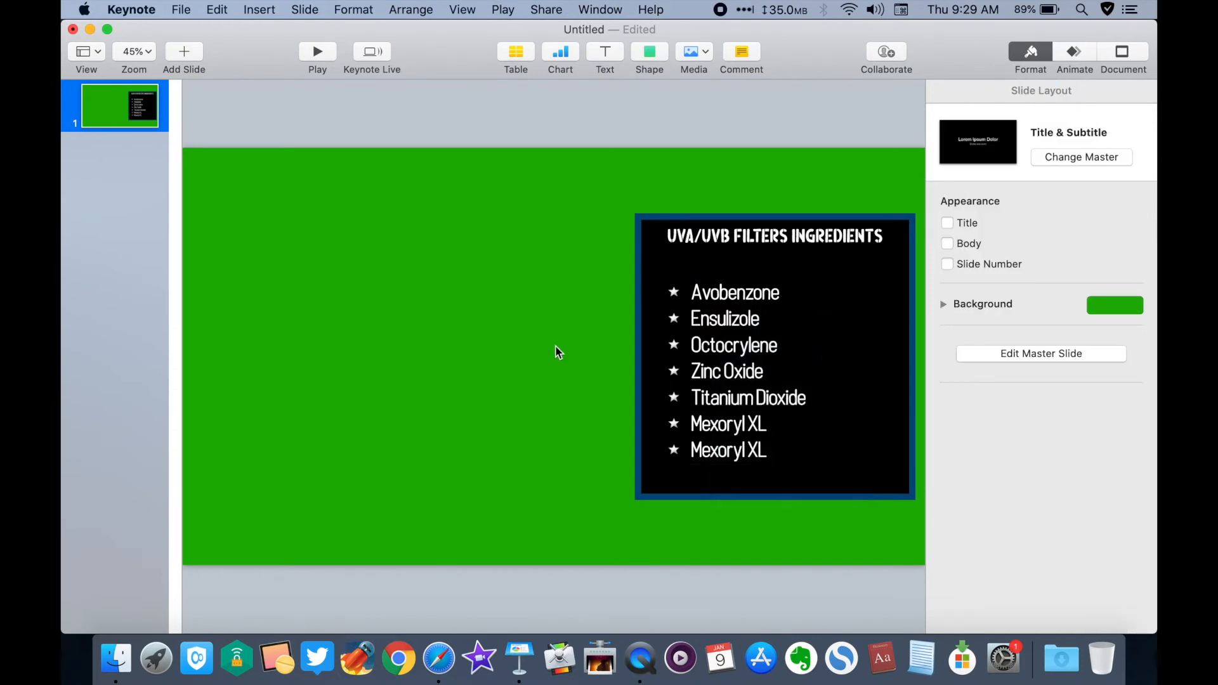
Export all slides as JPEG (High Quality) images named "UVA/B Filter List" to the Youtube Channel folder
left_click(184, 11)
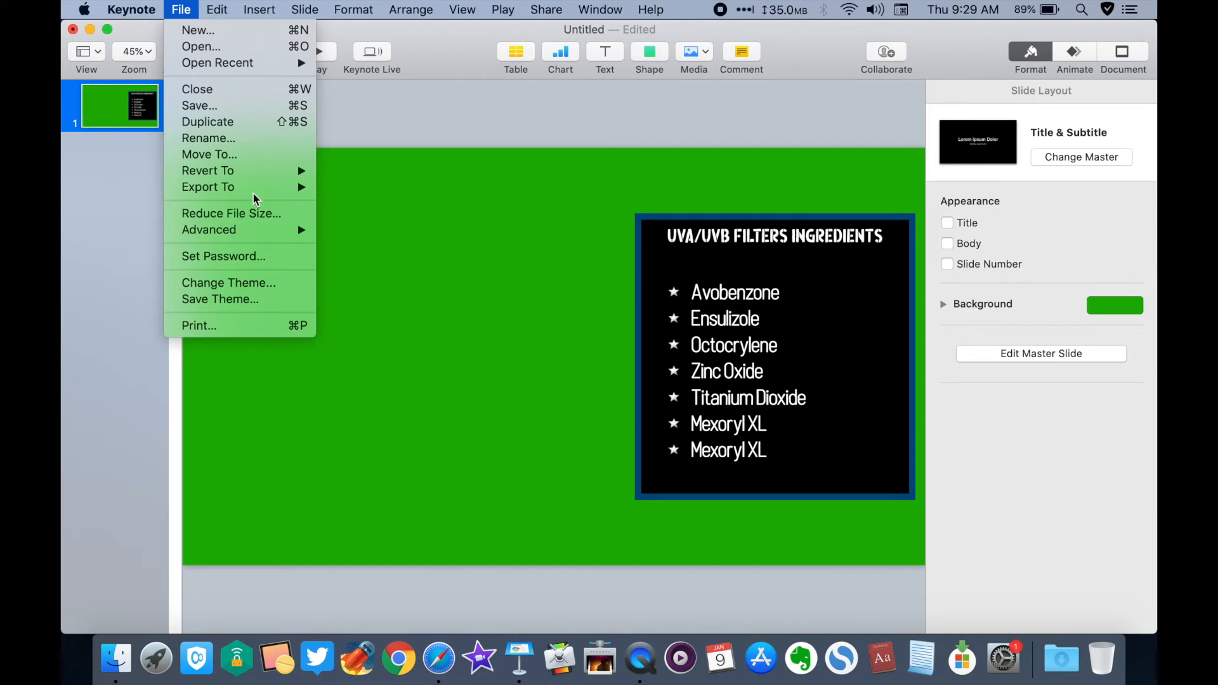
mouse_move(255, 190)
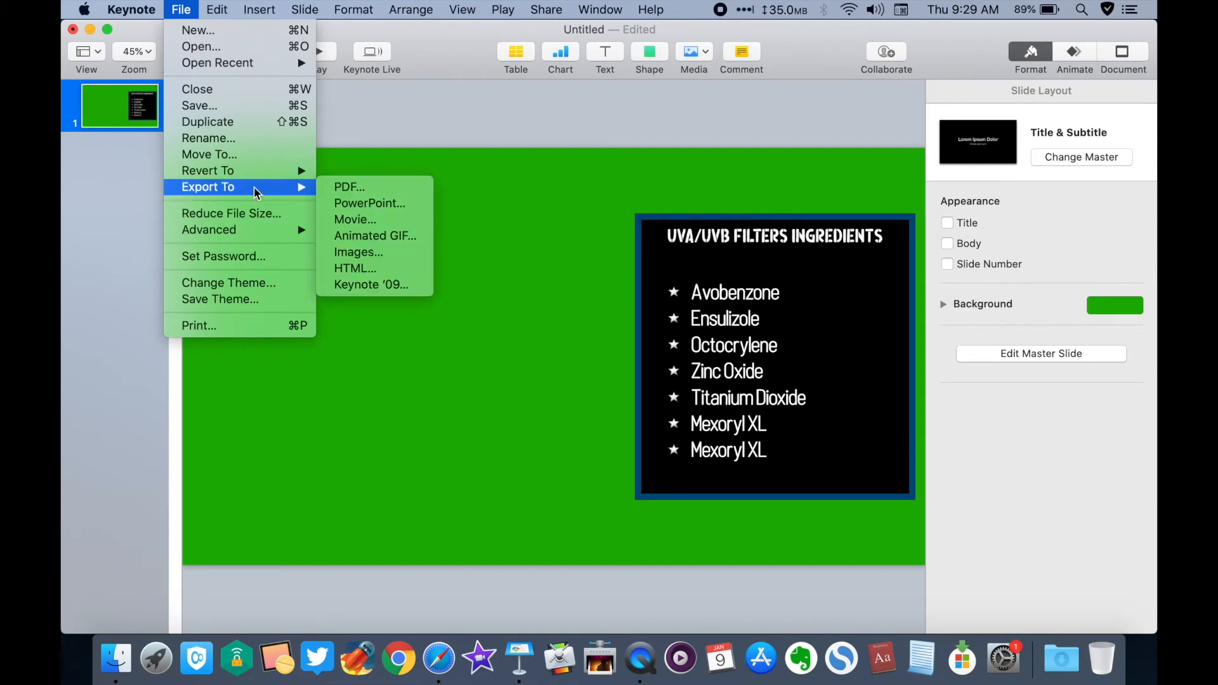
left_click(381, 257)
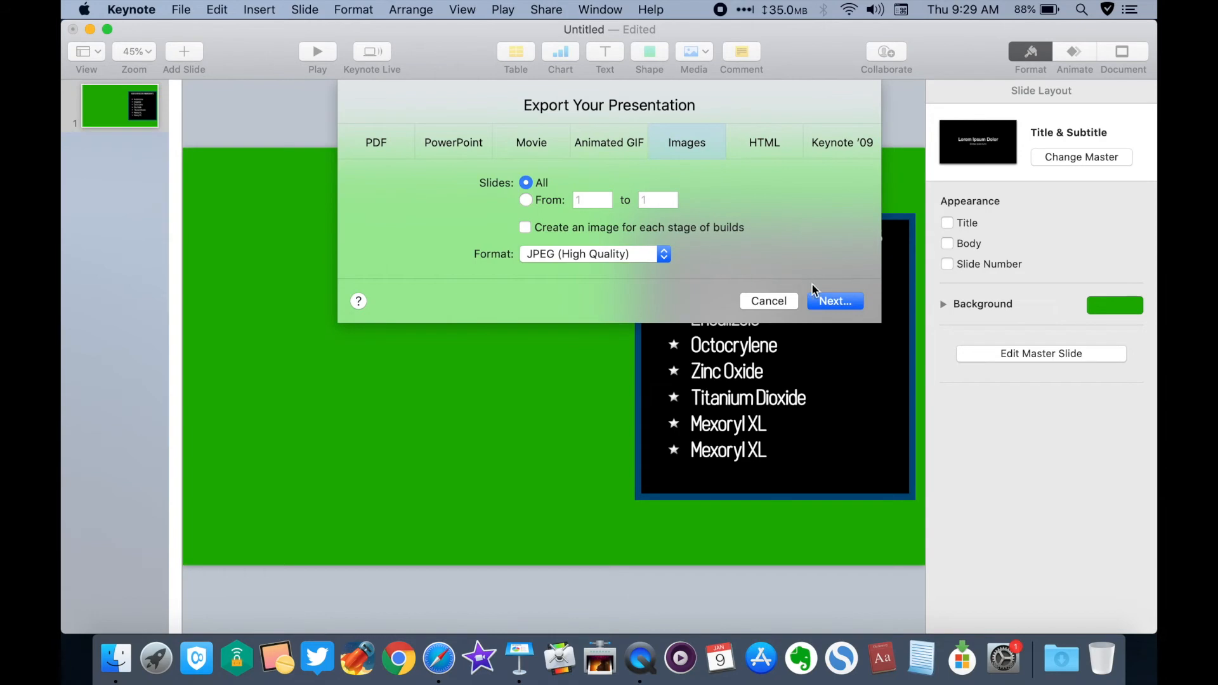
left_click(836, 303)
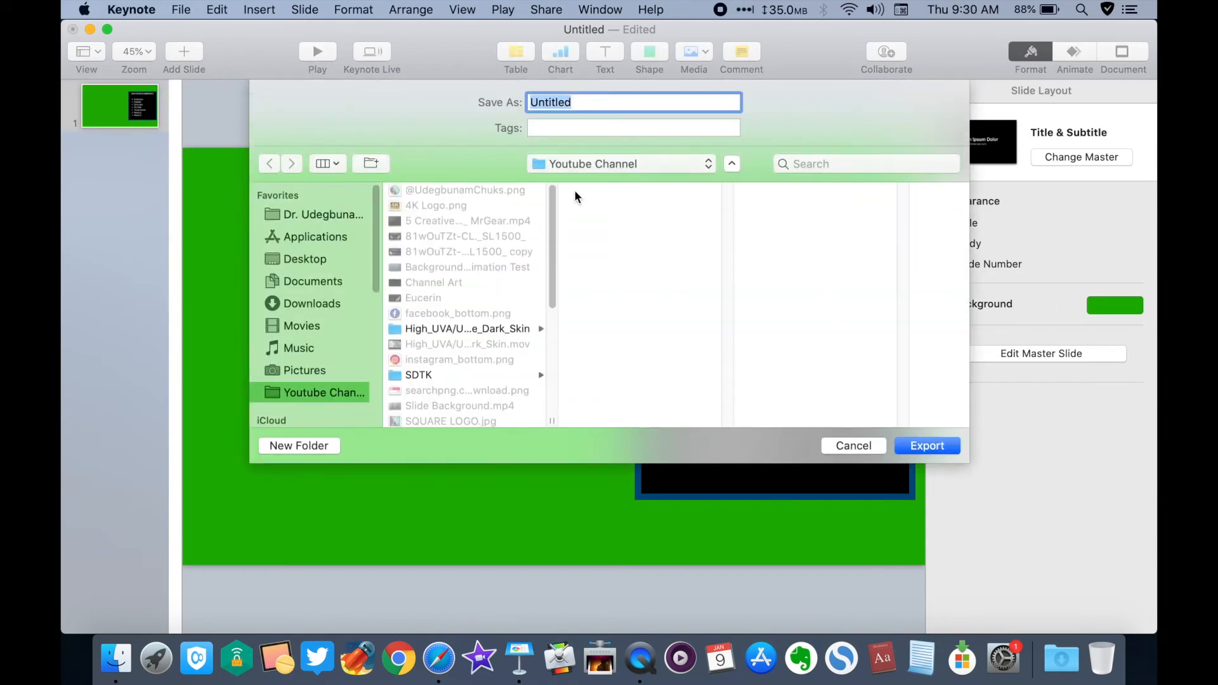
type("UVA/B Filter Lis")
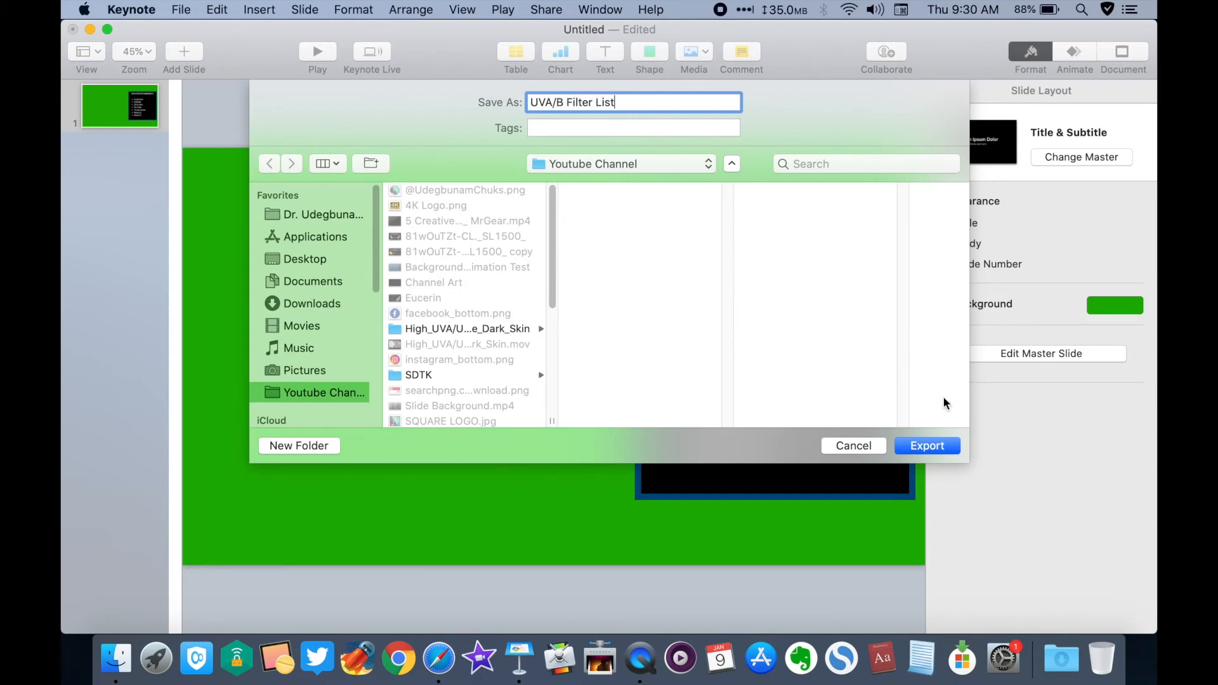
left_click(928, 446)
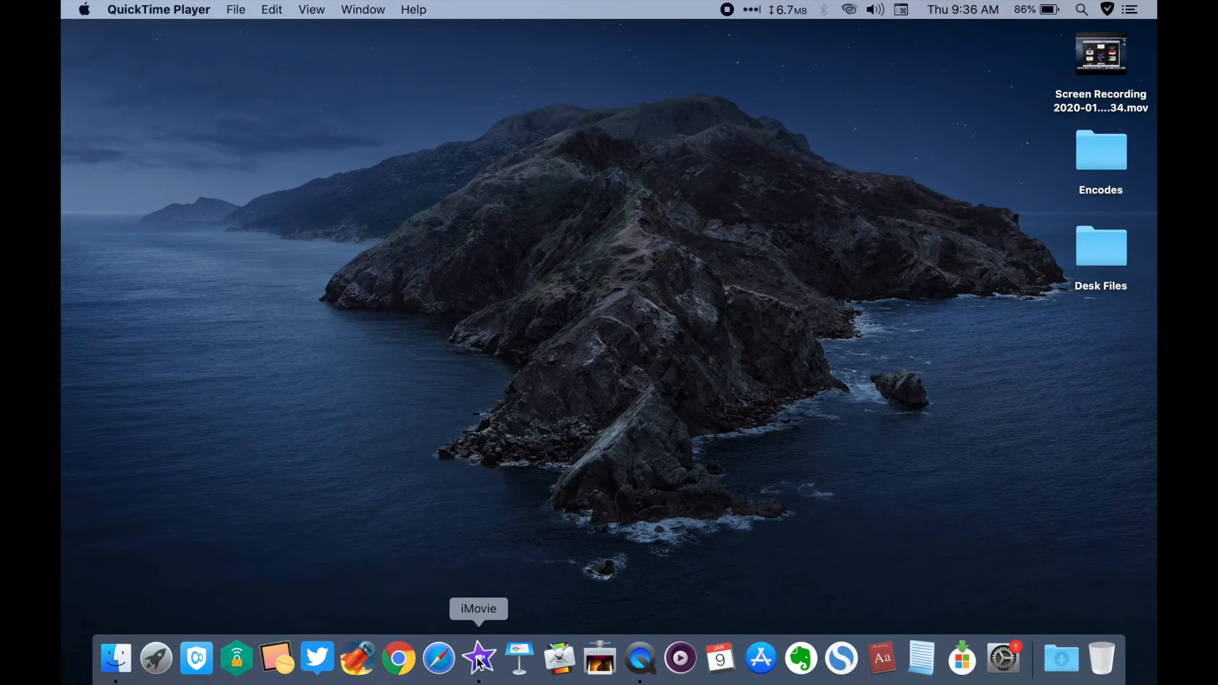
Switch to iMovie and open the My Movie 1 project at its media library
left_click(480, 664)
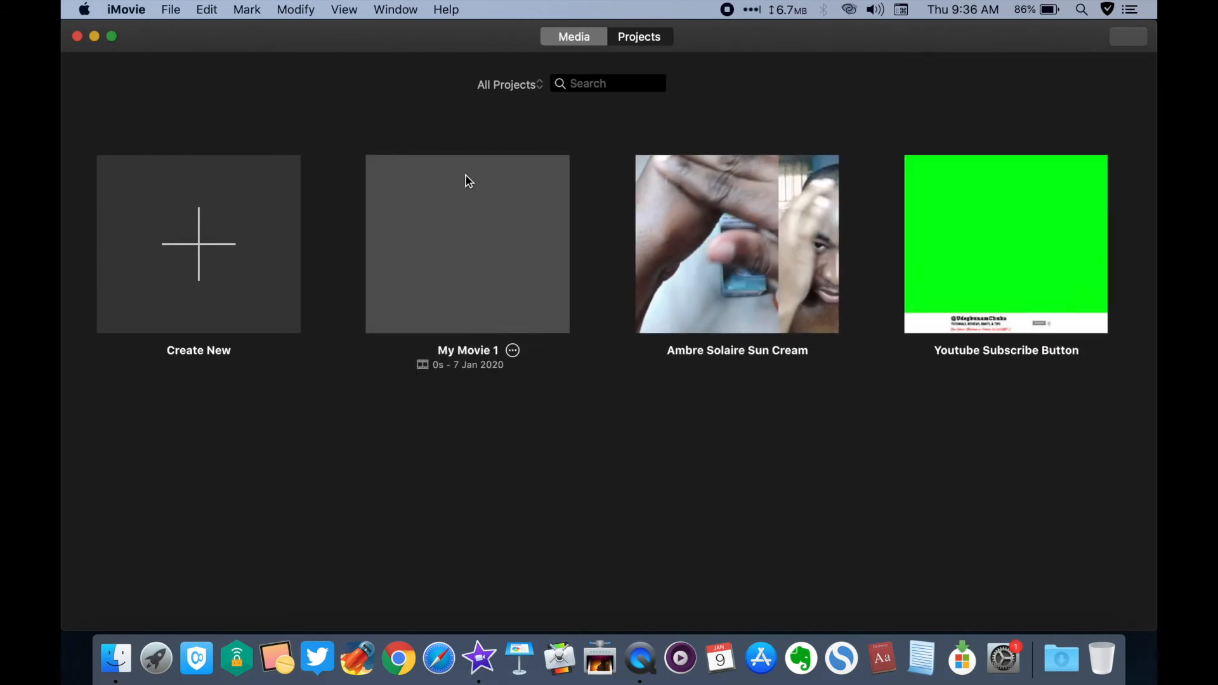
left_click(476, 224)
double_click(476, 224)
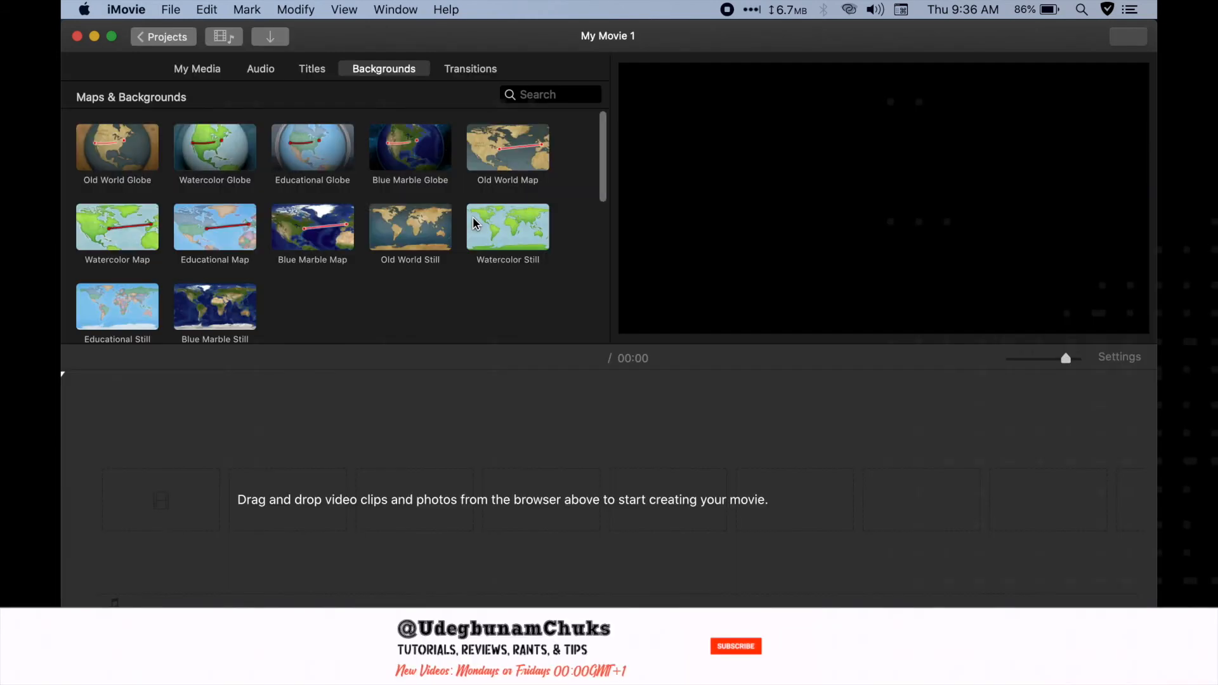
left_click(197, 68)
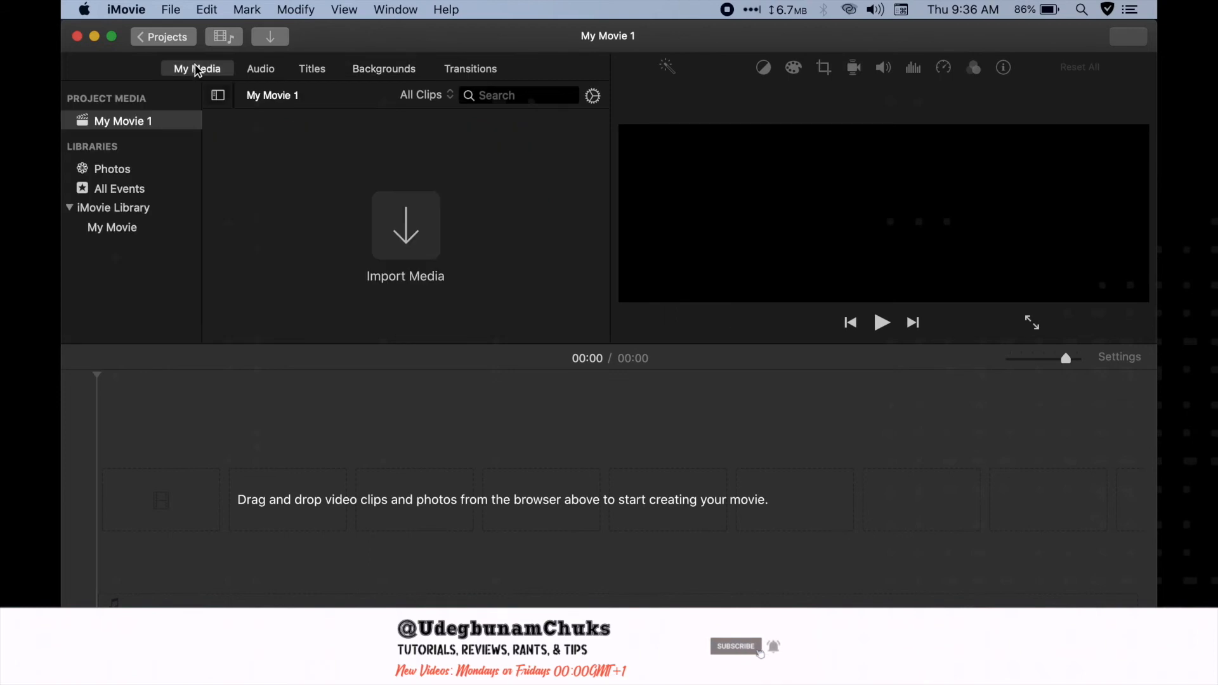
Import UVA/B Filter List.001.jpeg and On the Go.001.jpeg from the Youtube Channel folder into the project media
left_click(406, 229)
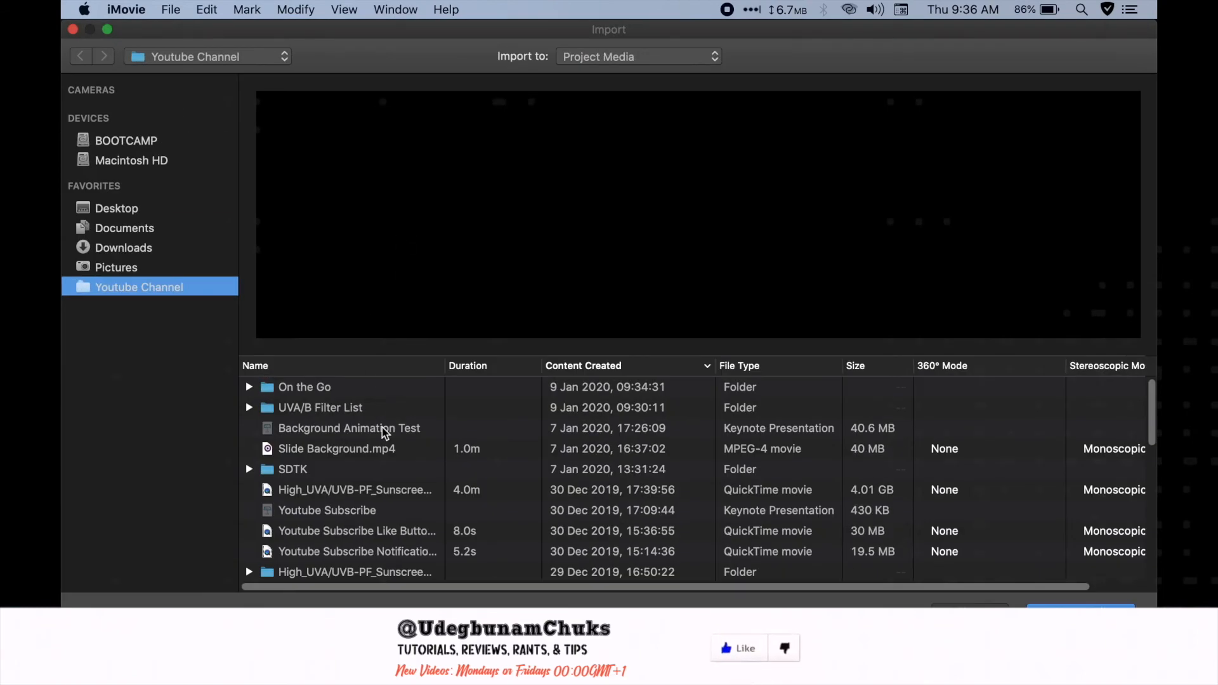
left_click(250, 408)
left_click(316, 431)
left_click(249, 388)
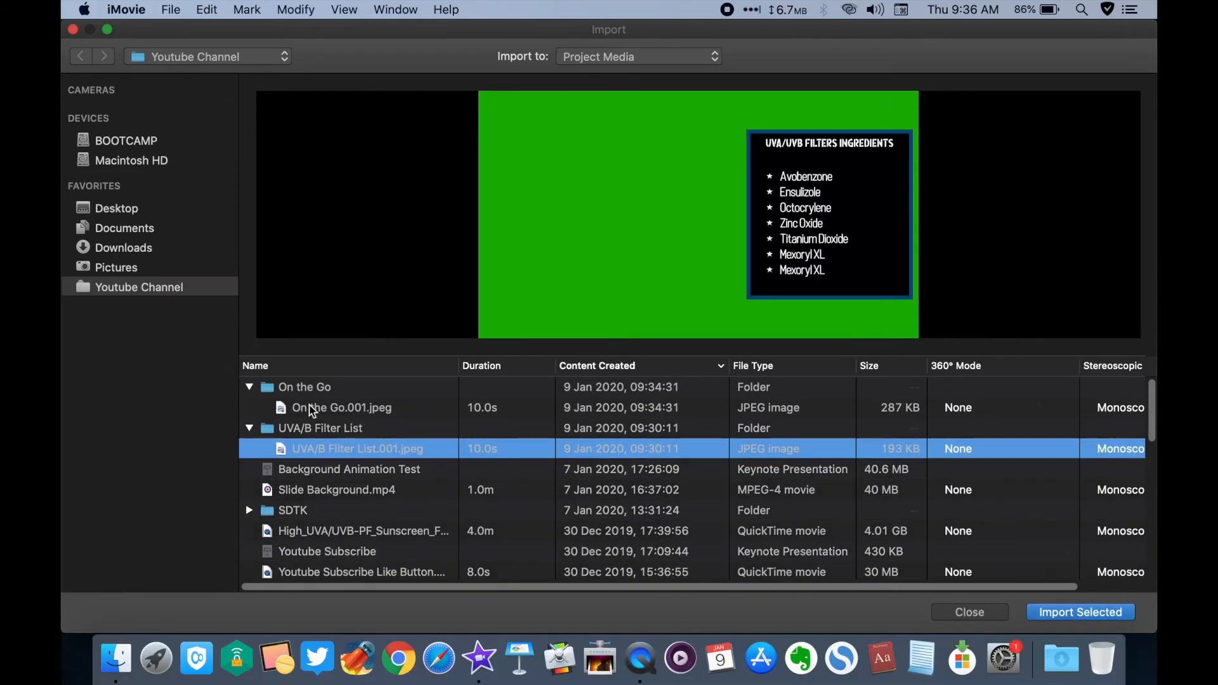
left_click(320, 409, "super")
left_click(1034, 612)
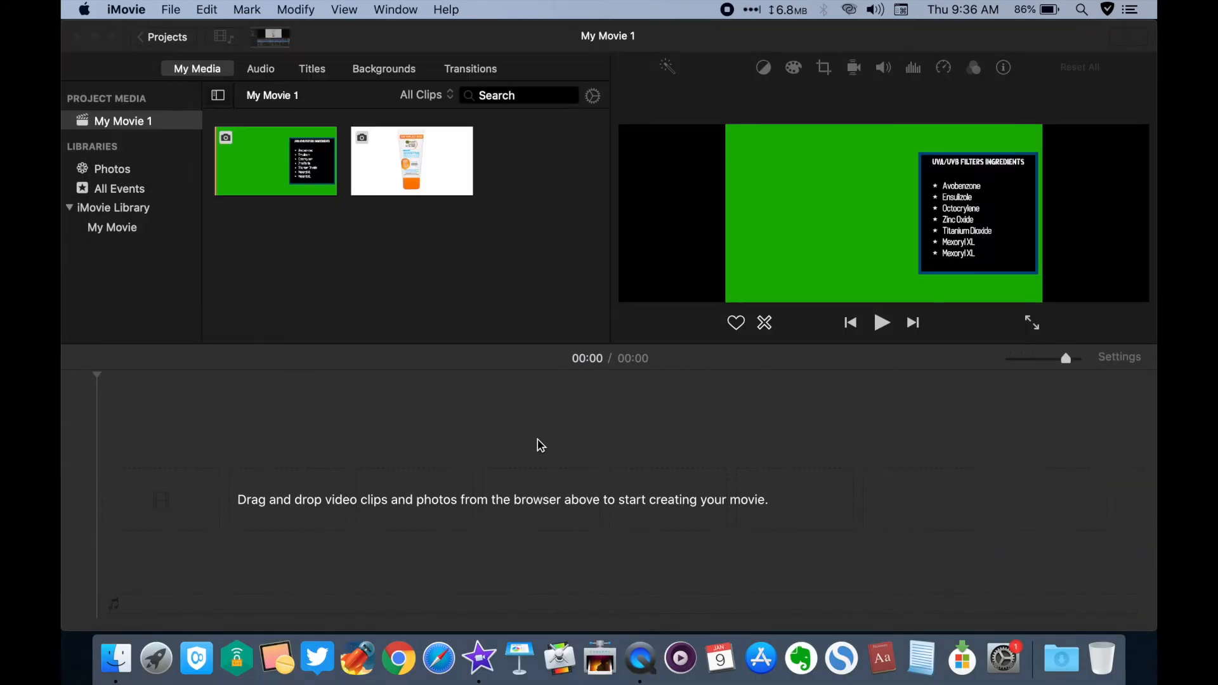
Add the sun cream image to the timeline, extended to about 7.7 s, and place the green slide above it about 2 s in
left_click_drag(429, 167, 209, 533)
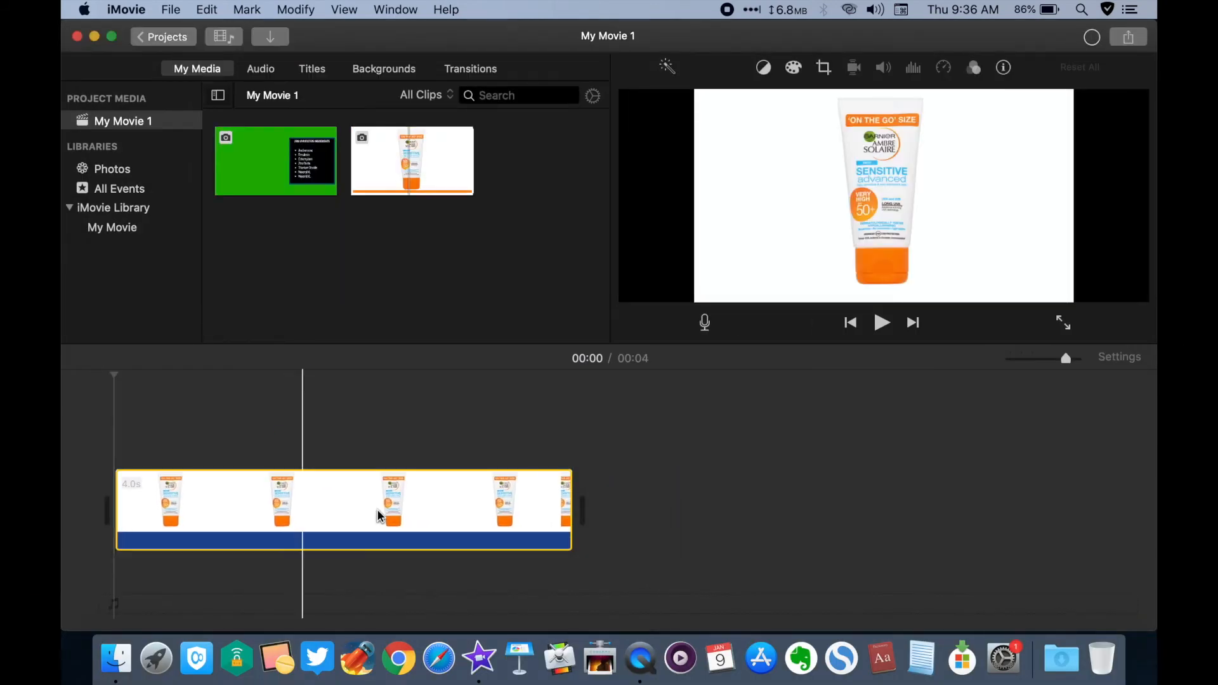
left_click_drag(576, 516, 1006, 502)
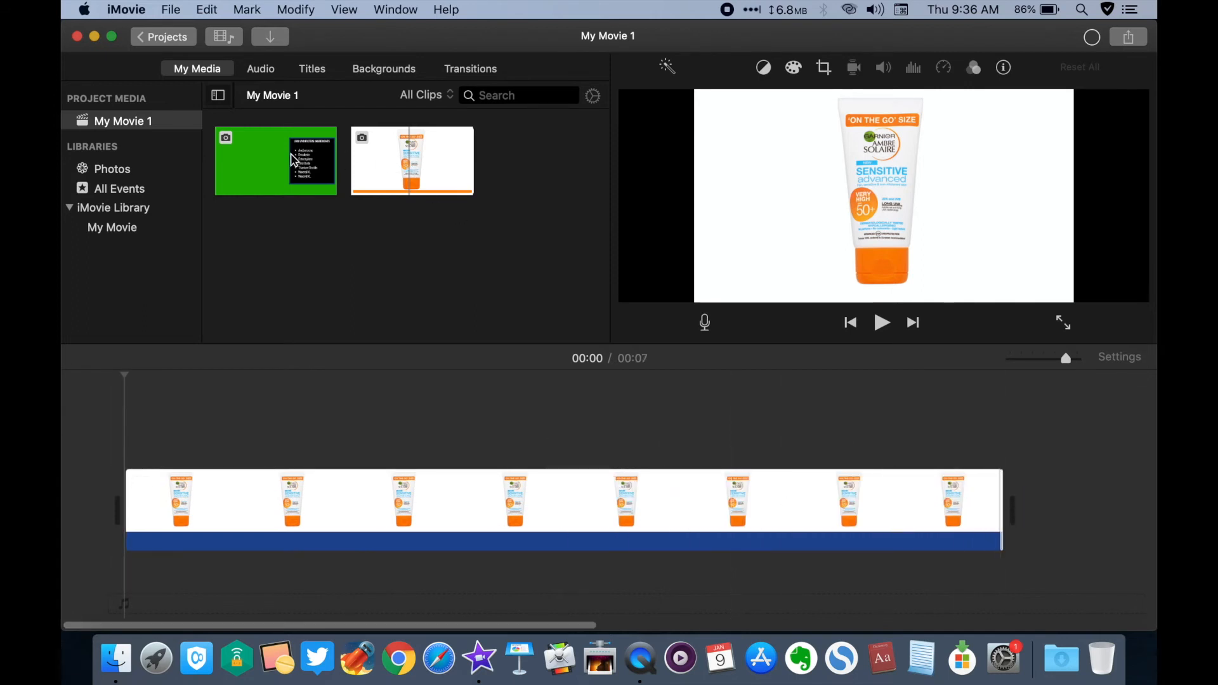
left_click(295, 160)
left_click_drag(295, 160, 347, 422)
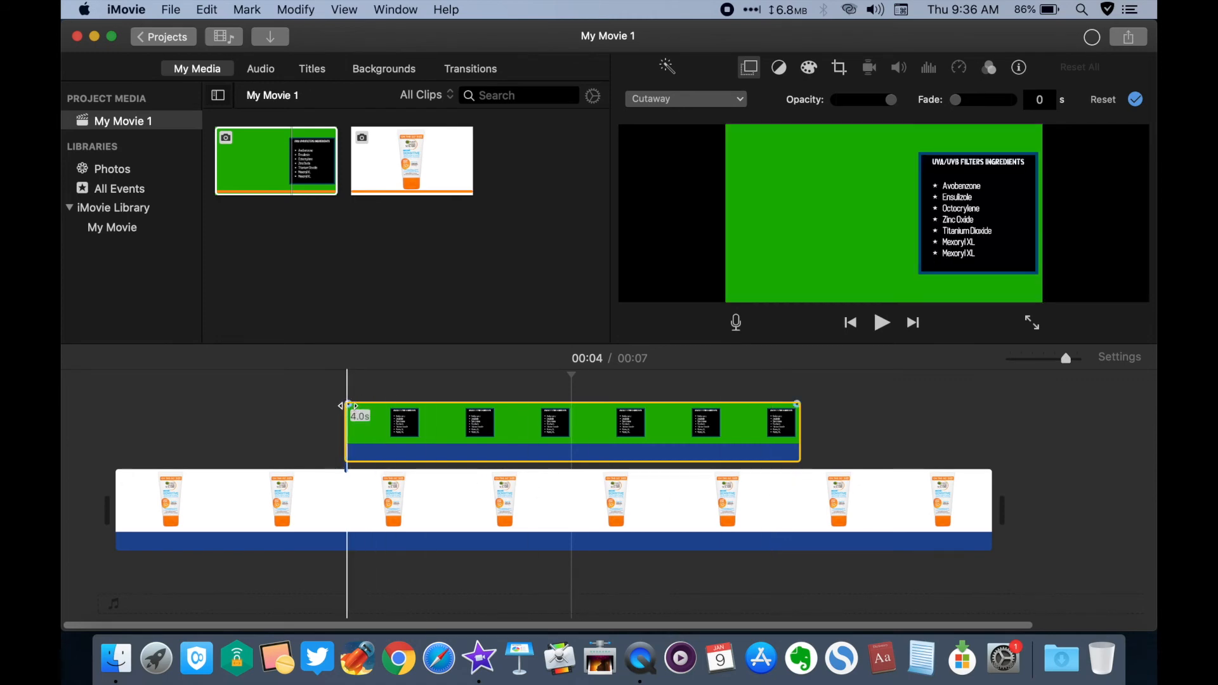
Give the green slide clip a fade of about 0.15 s and change its overlay mode from Cutaway to Green/Blue Screen
left_click_drag(347, 404, 361, 404)
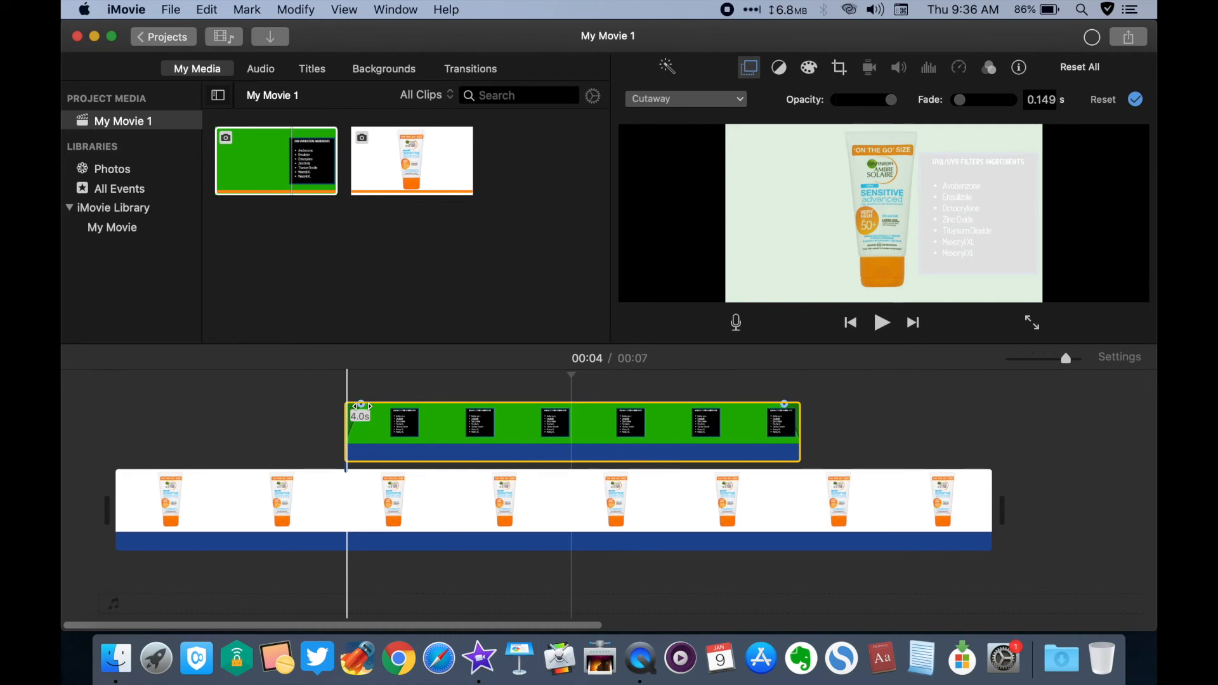
left_click(493, 436)
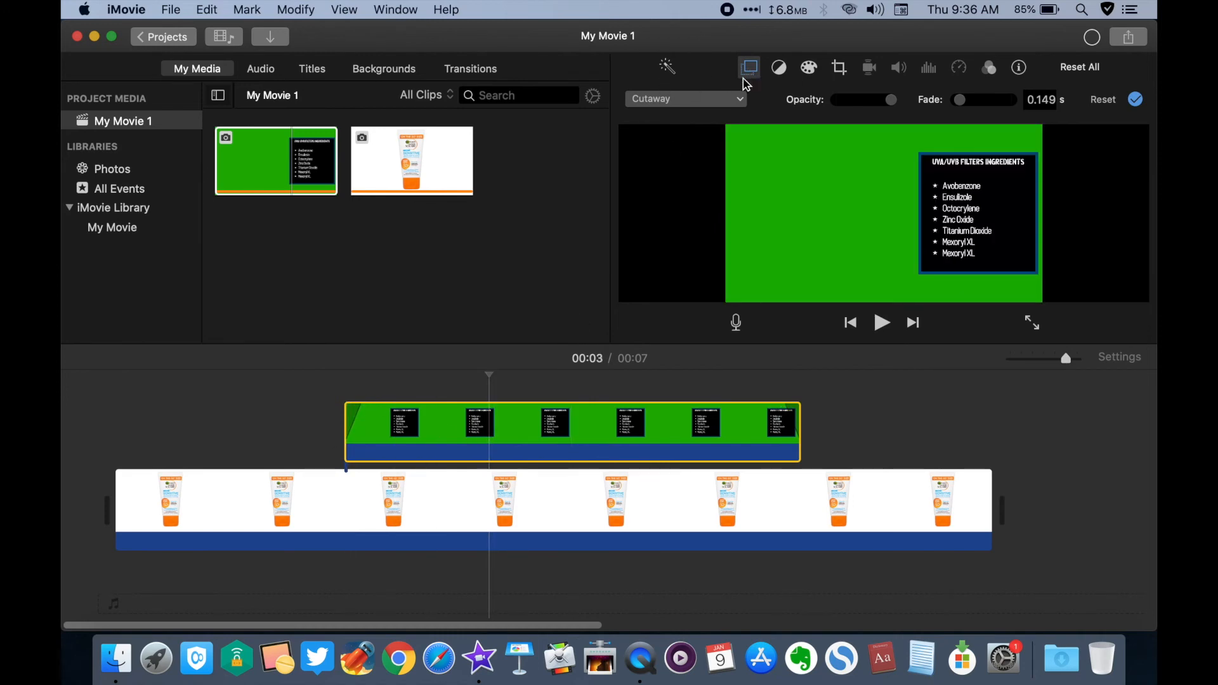
left_click(741, 100)
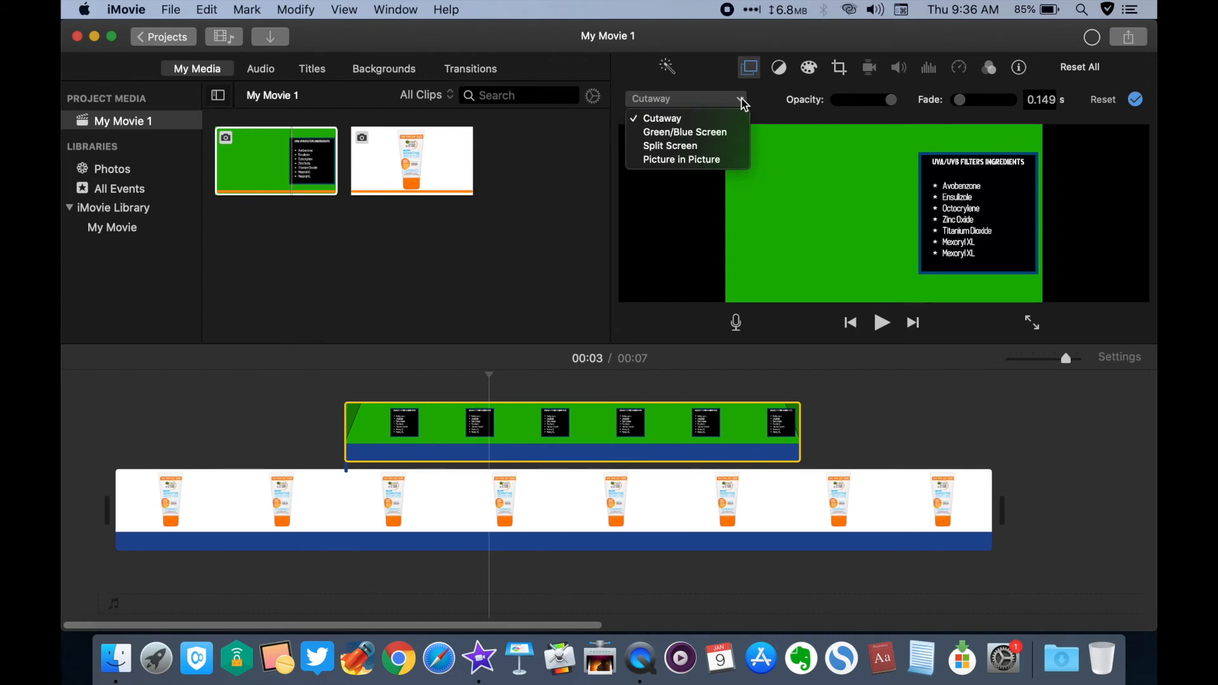
left_click(712, 133)
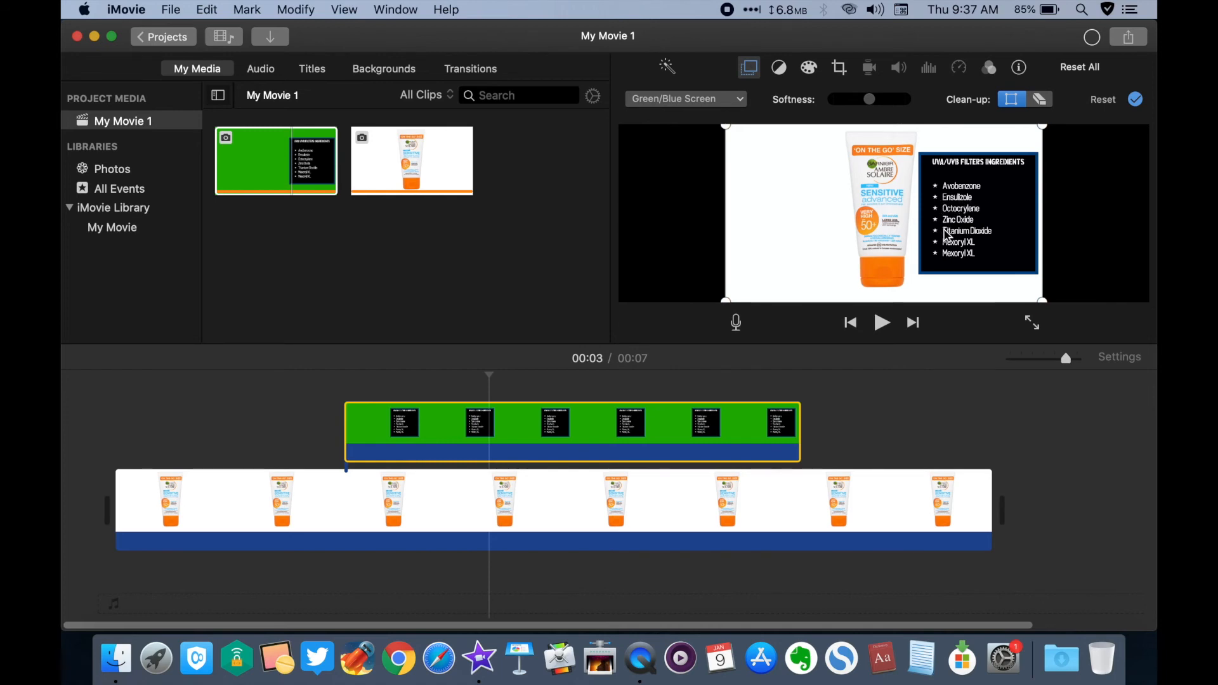
Preview the whole movie full screen from the start, and inspect the overlay clip's composite frames and Green/Blue Screen settings
key("Home")
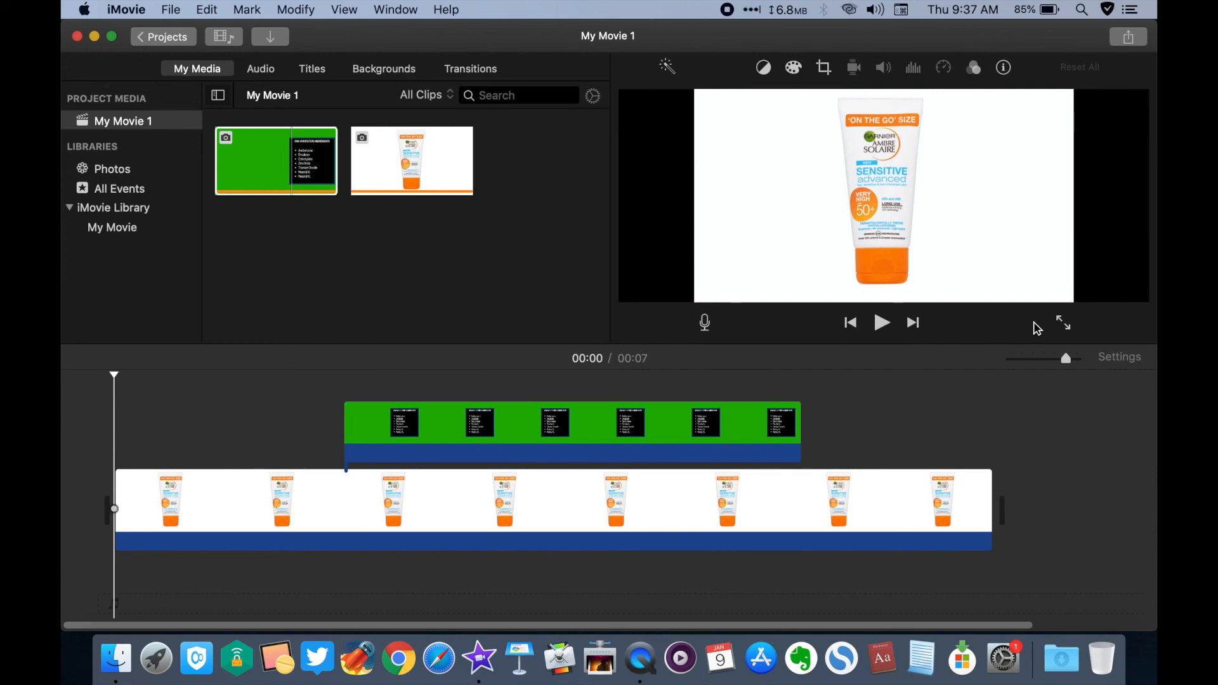
left_click(1064, 325)
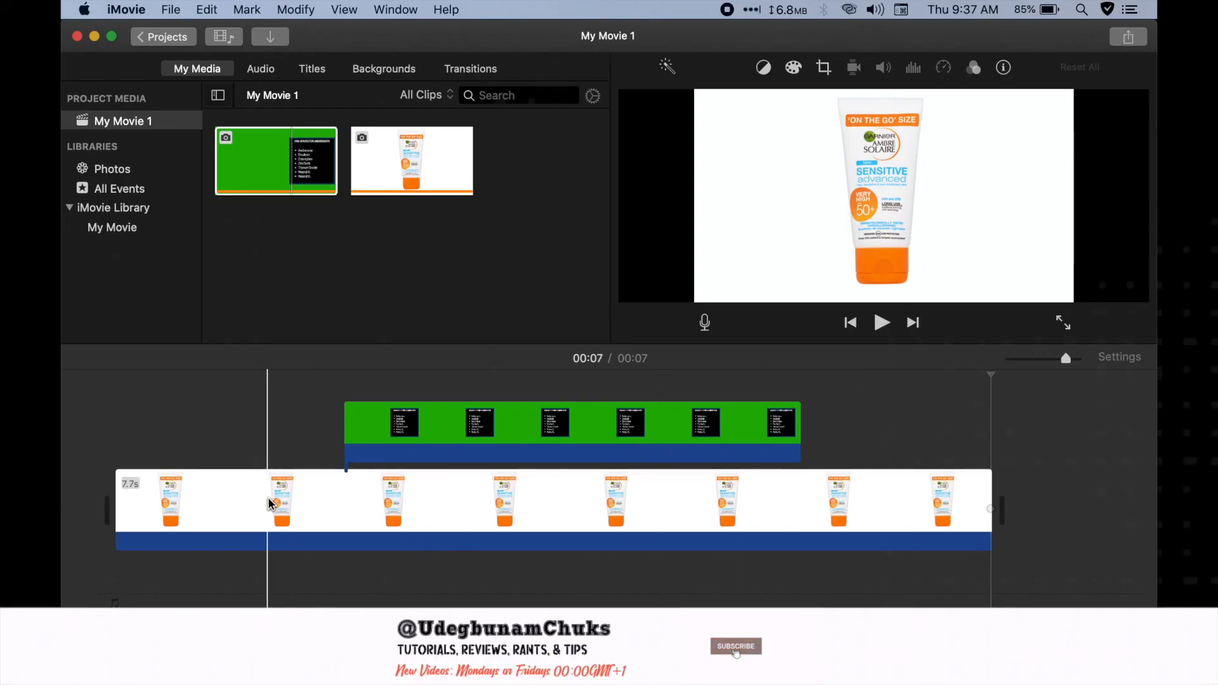
left_click(432, 435)
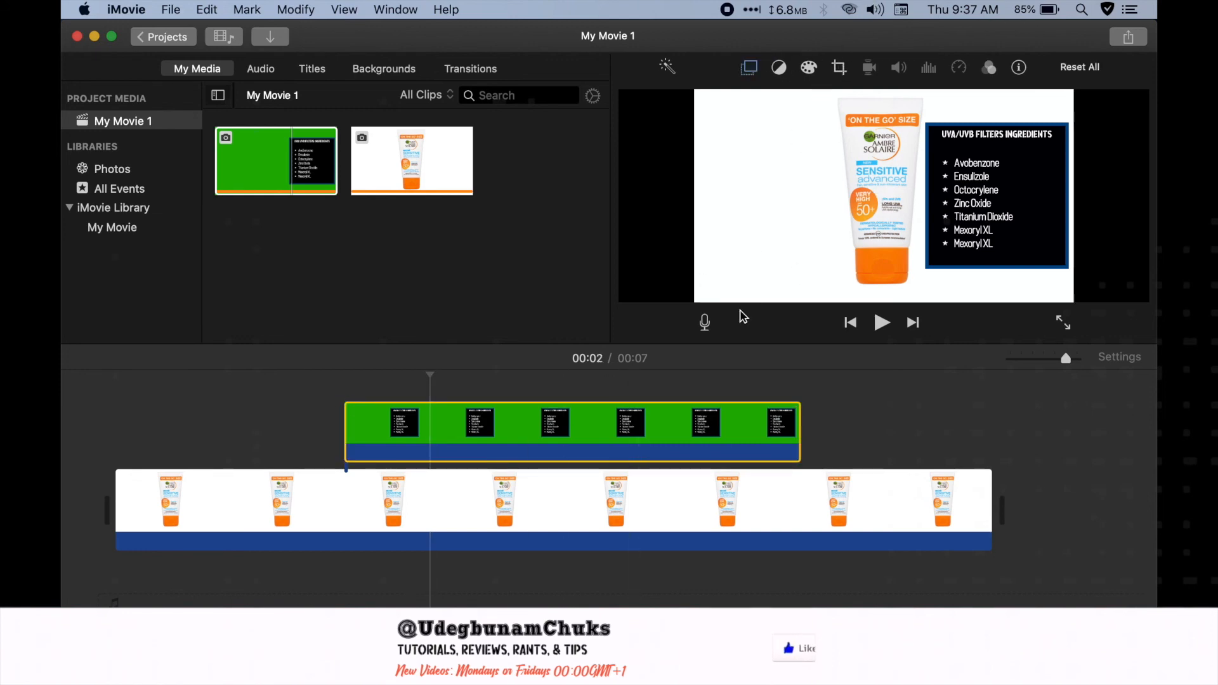
left_click(633, 446)
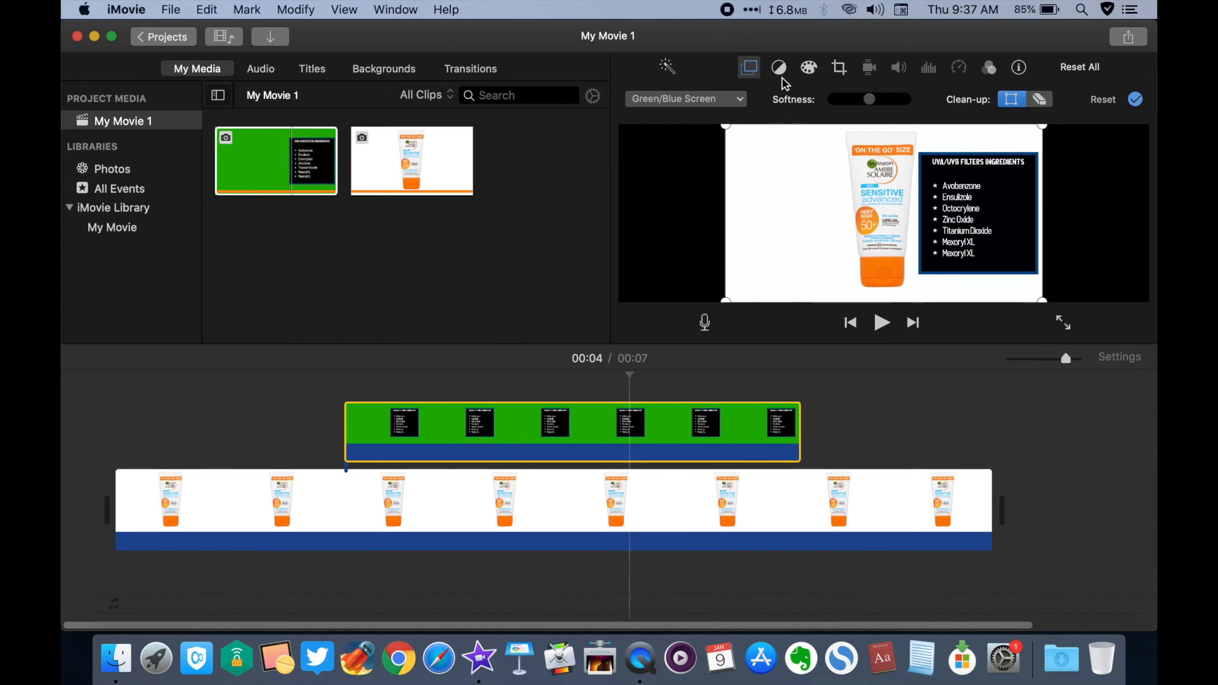